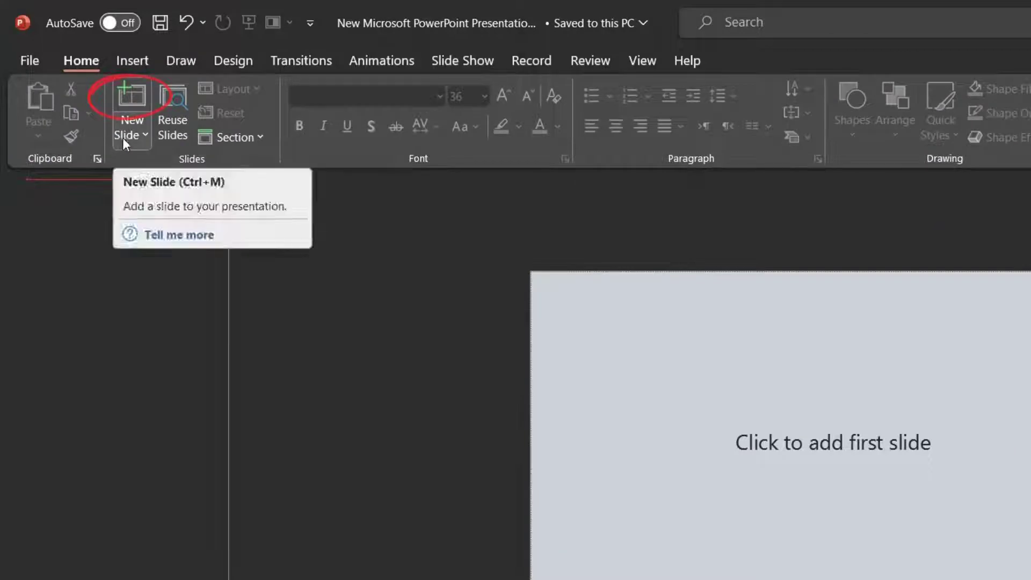
- Add a slide with the Blank layout as the presentation's first slide
left_click(122, 138)
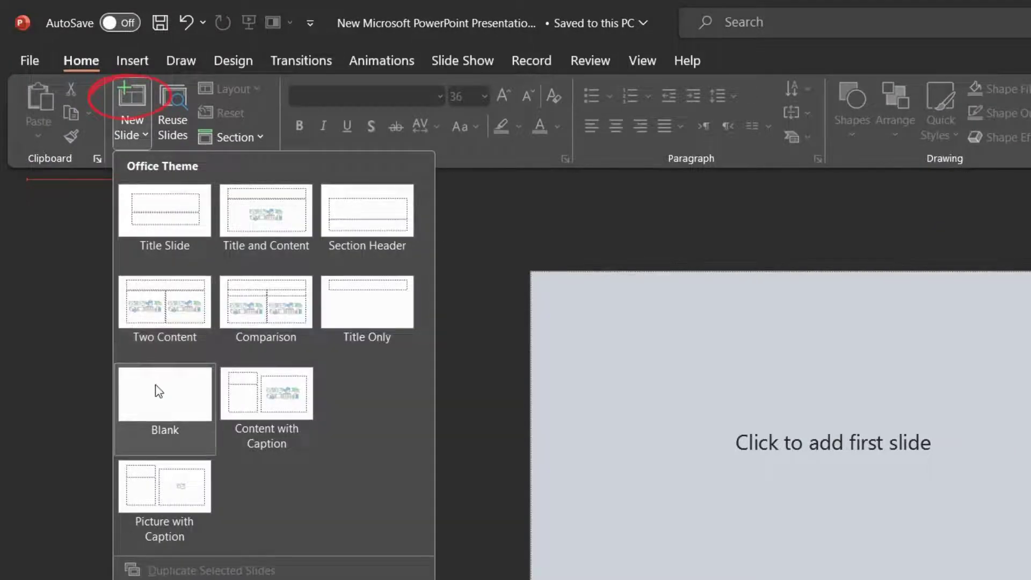
left_click(157, 391)
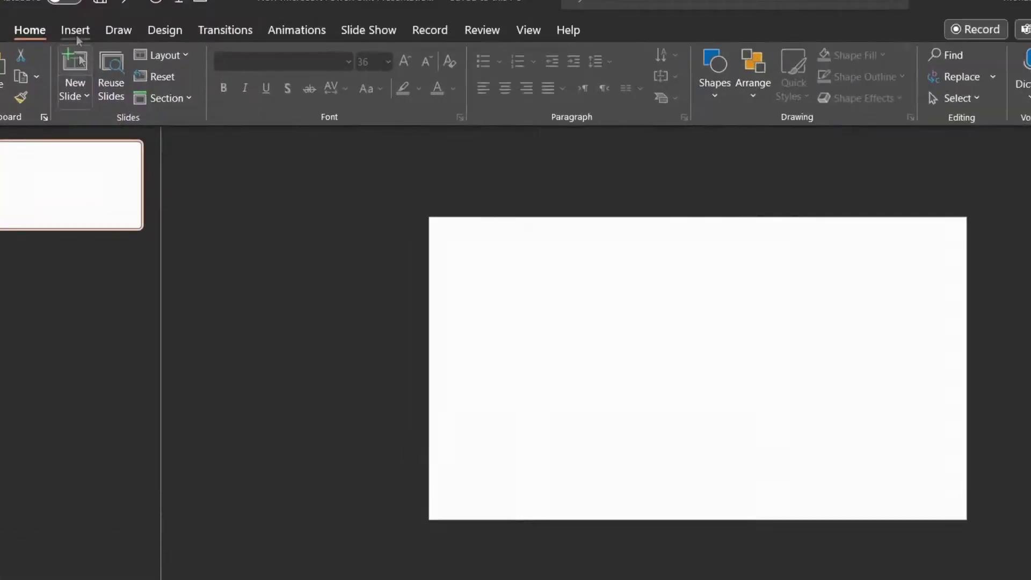
- Draw a rectangle covering the whole slide and fill it light grey
left_click(95, 46)
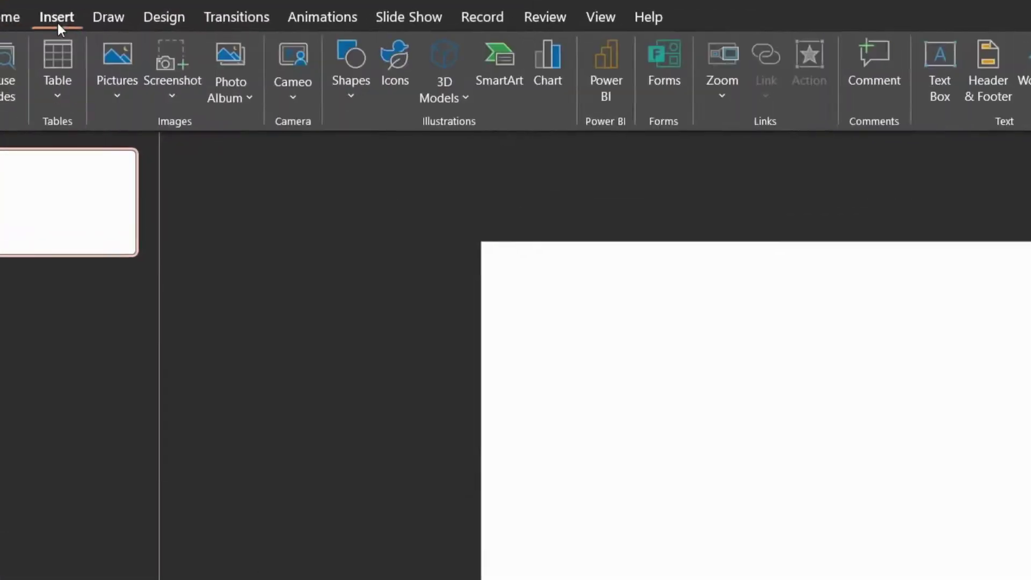
left_click(365, 92)
left_click(410, 159)
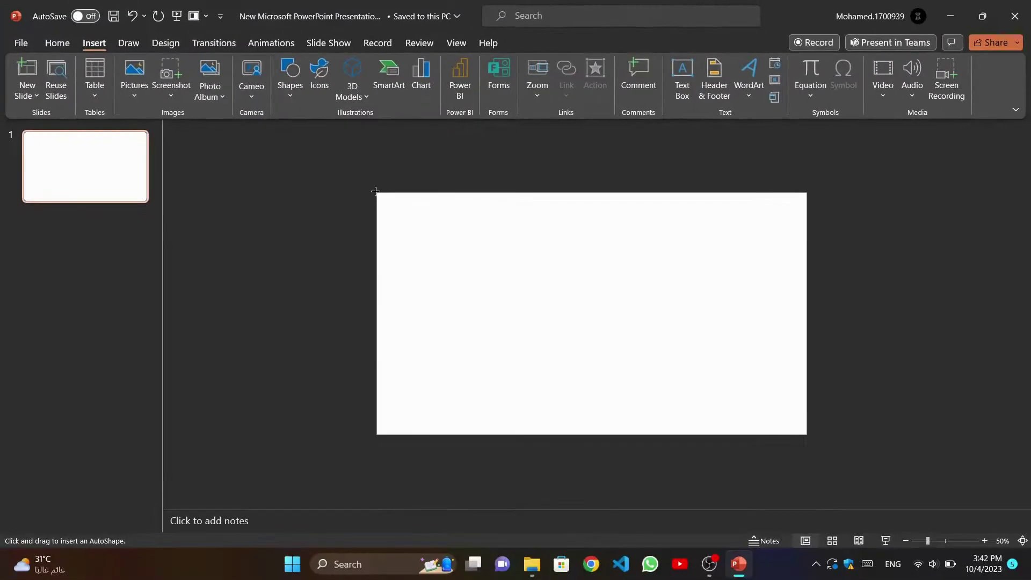
left_click_drag(375, 192, 806, 434)
left_click(380, 62)
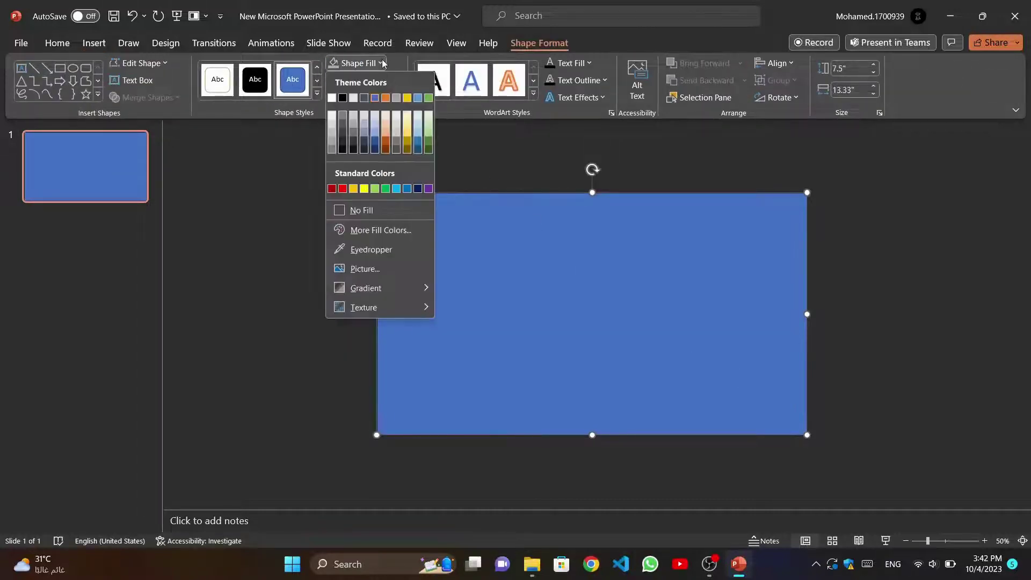
left_click(363, 116)
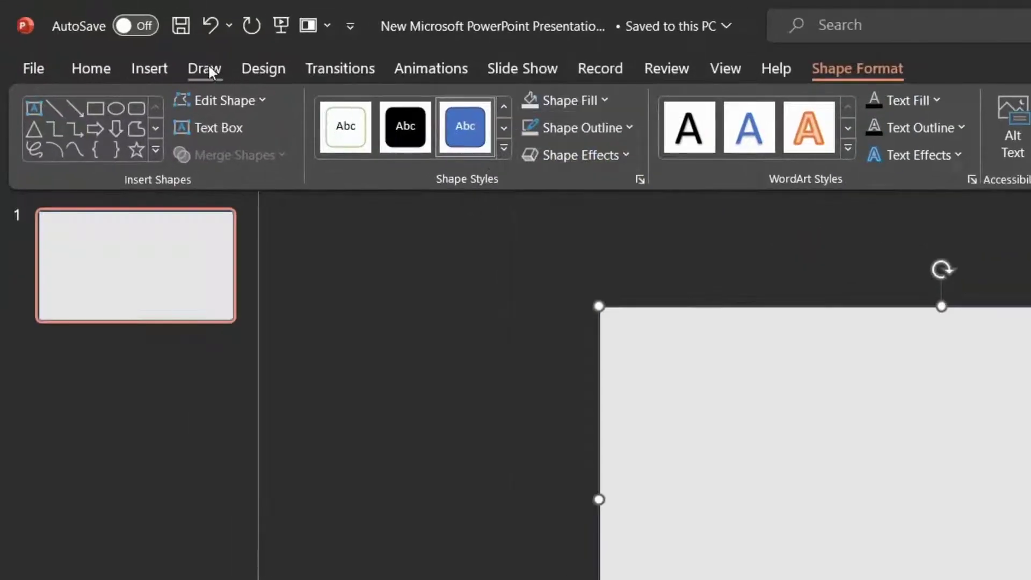
- Draw a second rectangle as a 2.07" × 13.33" band across the slide top
left_click(95, 42)
left_click(455, 138)
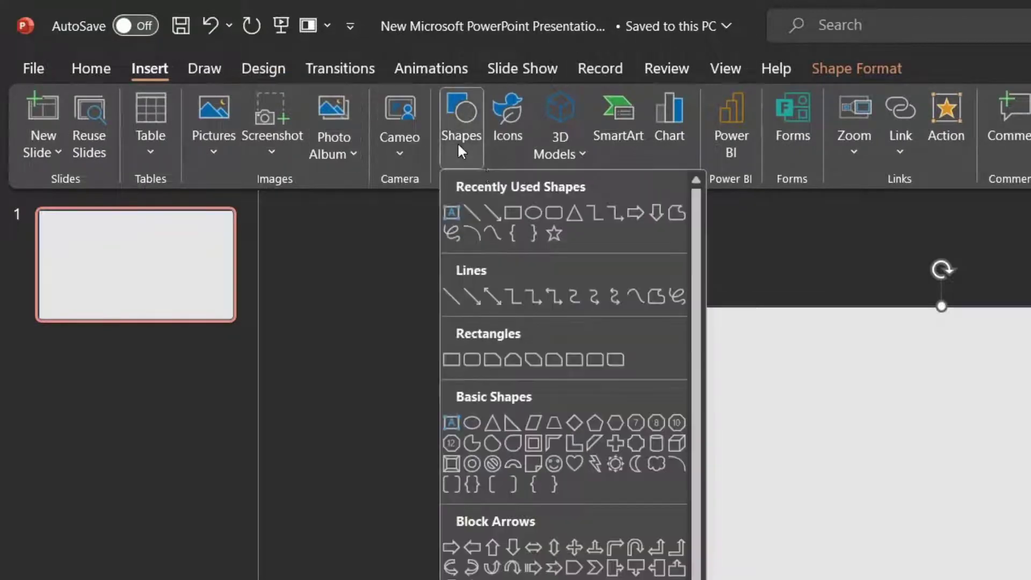
left_click(513, 214)
left_click(148, 68)
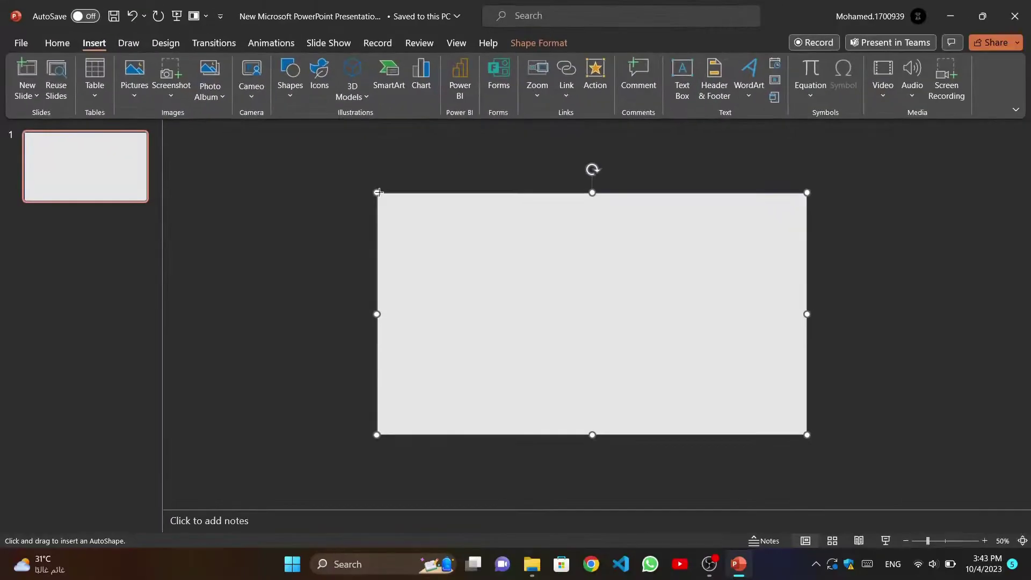
left_click_drag(377, 191, 808, 260)
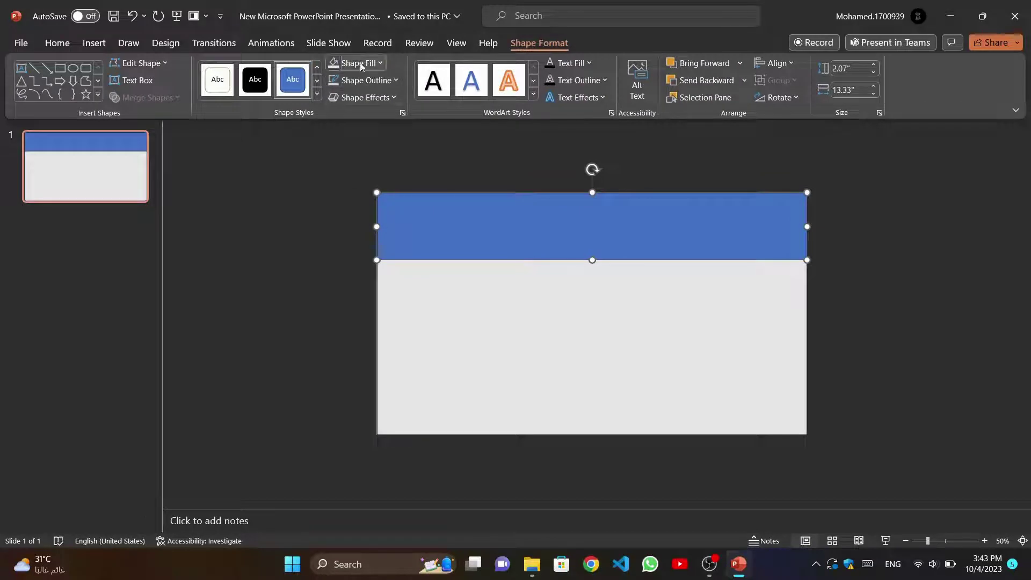
- Recolour the top band grey, copy it to the slide bottom and stretch it upward
left_click(369, 62)
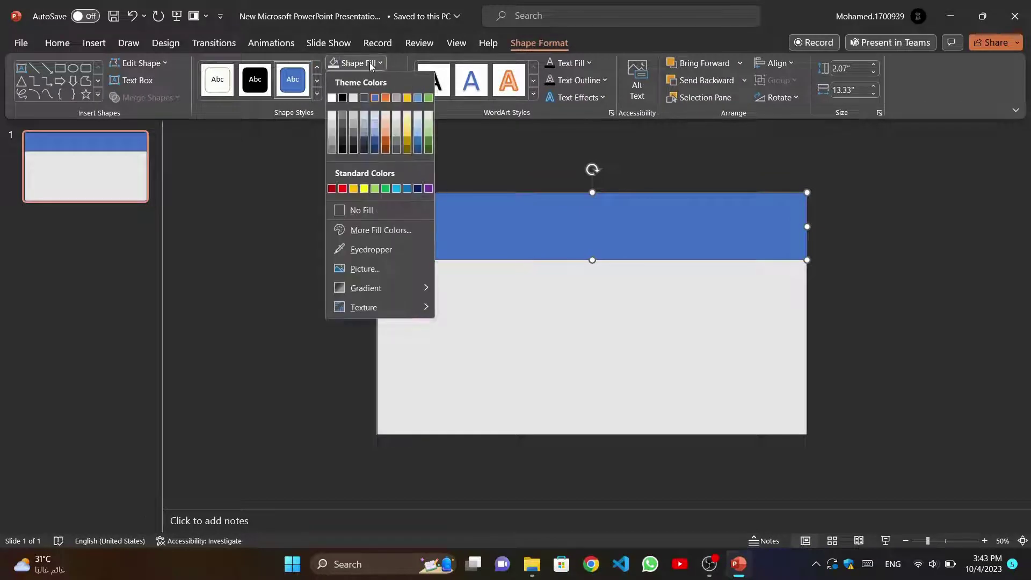
left_click(354, 115)
key("ctrl+c")
key("ctrl+v")
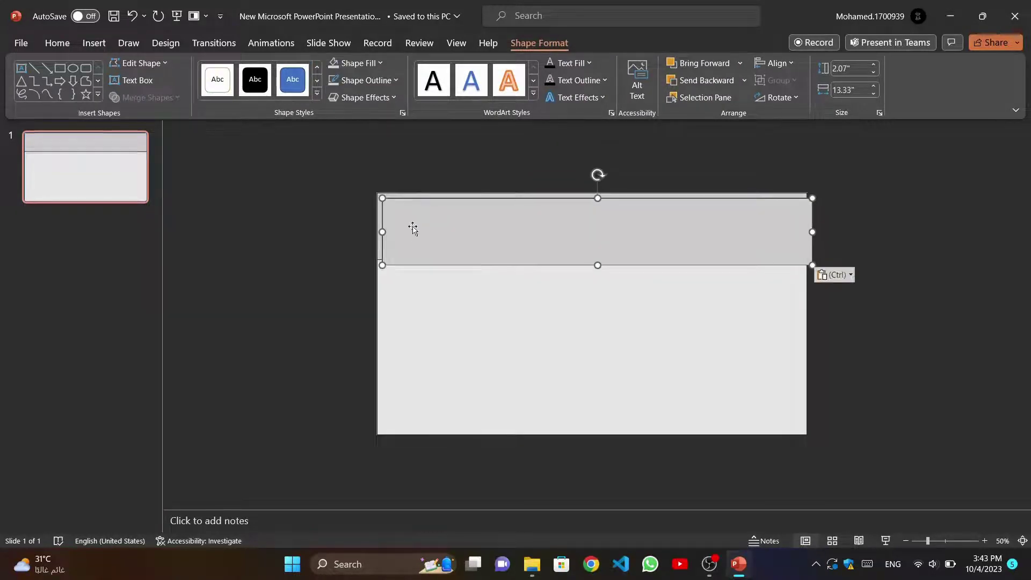
left_click_drag(479, 247, 476, 415)
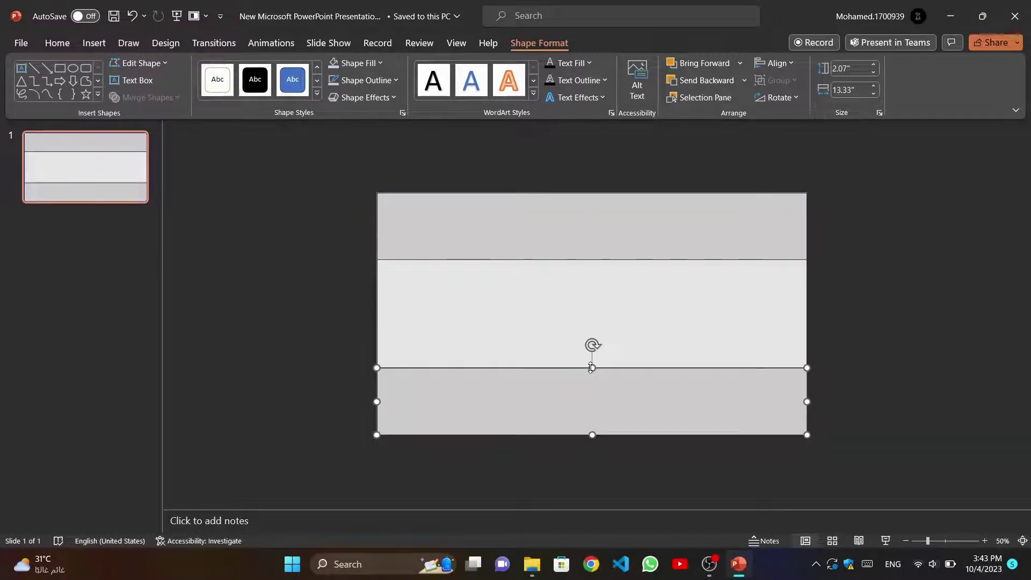
left_click_drag(592, 368, 592, 326)
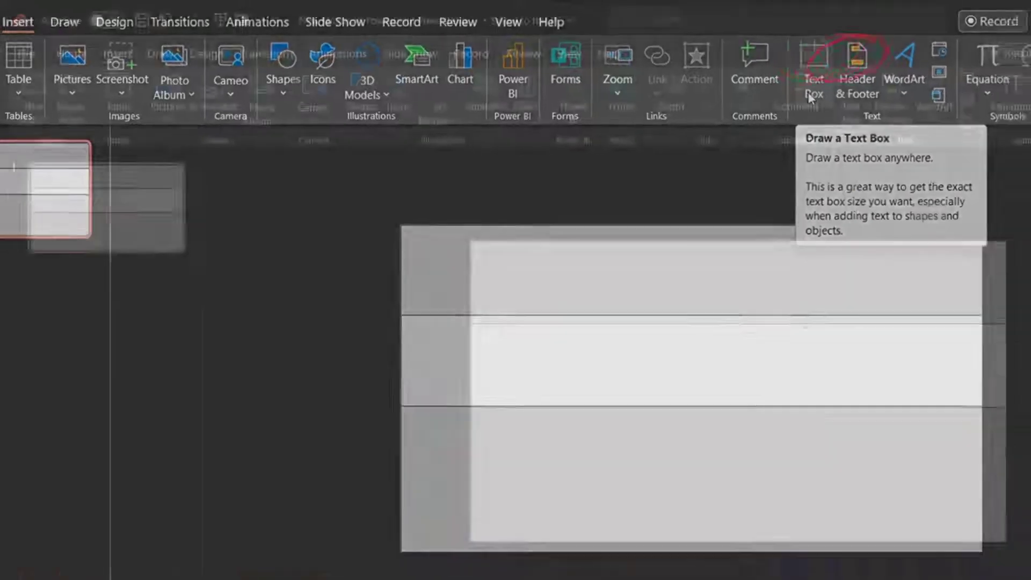
- Draw a text box in the light middle strip containing 0
left_click(812, 92)
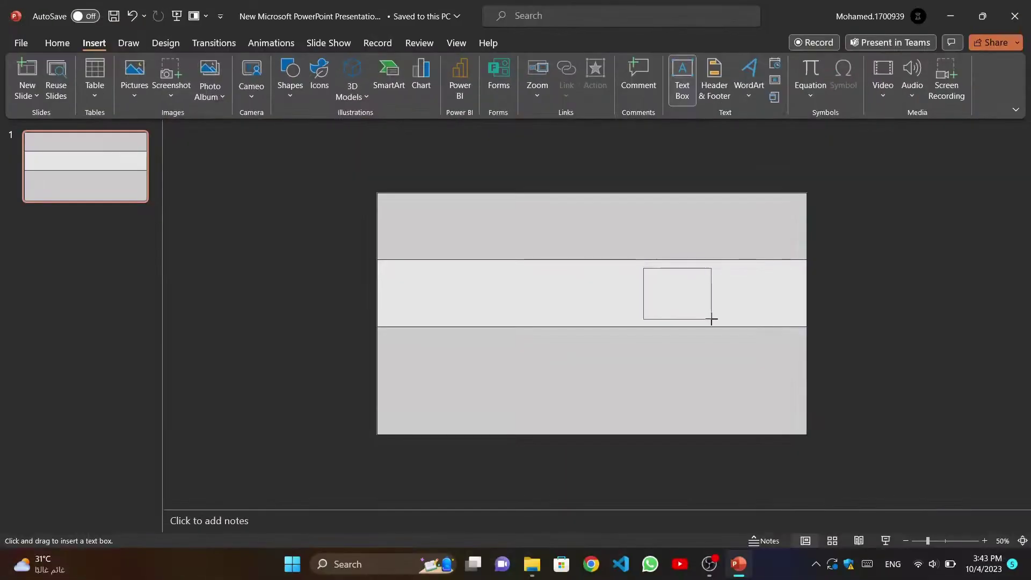
left_click_drag(711, 319, 714, 321)
type("o")
left_click_drag(710, 319, 714, 321)
type("o")
- Enlarge the 0 to bold 166 pt and move it into place in the strip
double_click(646, 273)
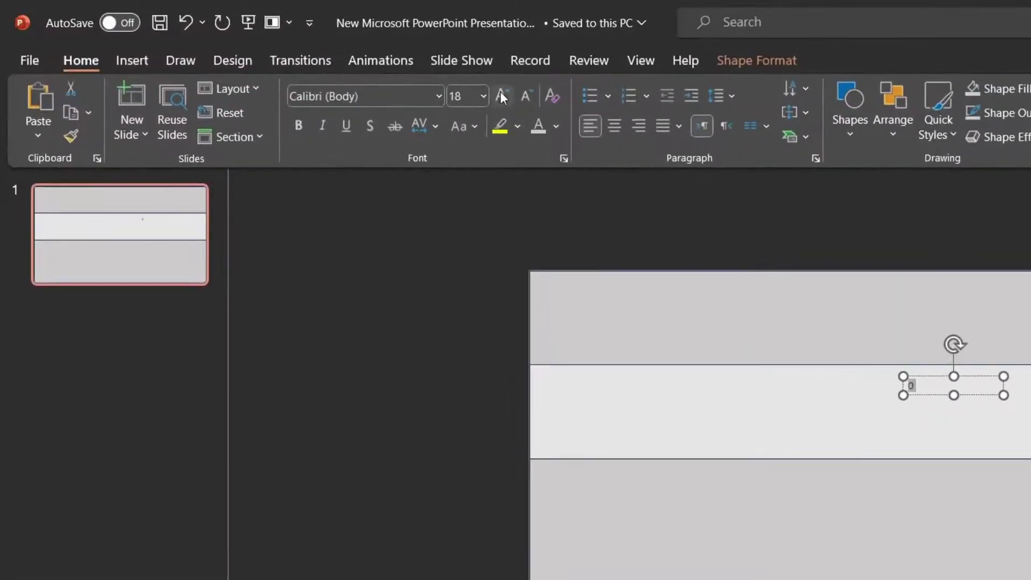
left_click(501, 96)
left_click(501, 96)
left_click(501, 96)
left_click(501, 97)
left_click(501, 97)
left_click(501, 96)
left_click(501, 97)
left_click(501, 96)
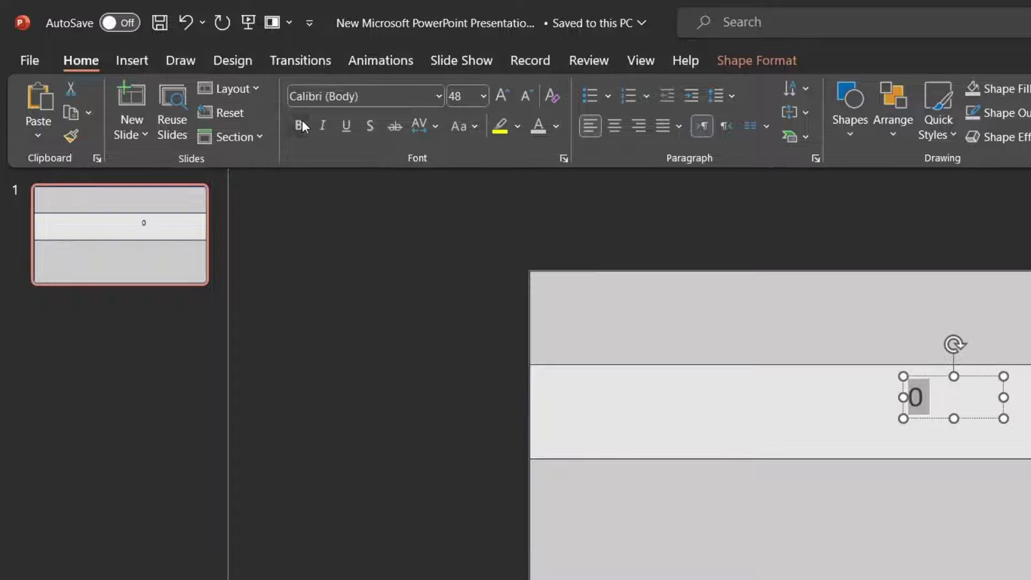
left_click(494, 101)
left_click(494, 101)
left_click(494, 100)
left_click(494, 101)
left_click(494, 101)
left_click(495, 101)
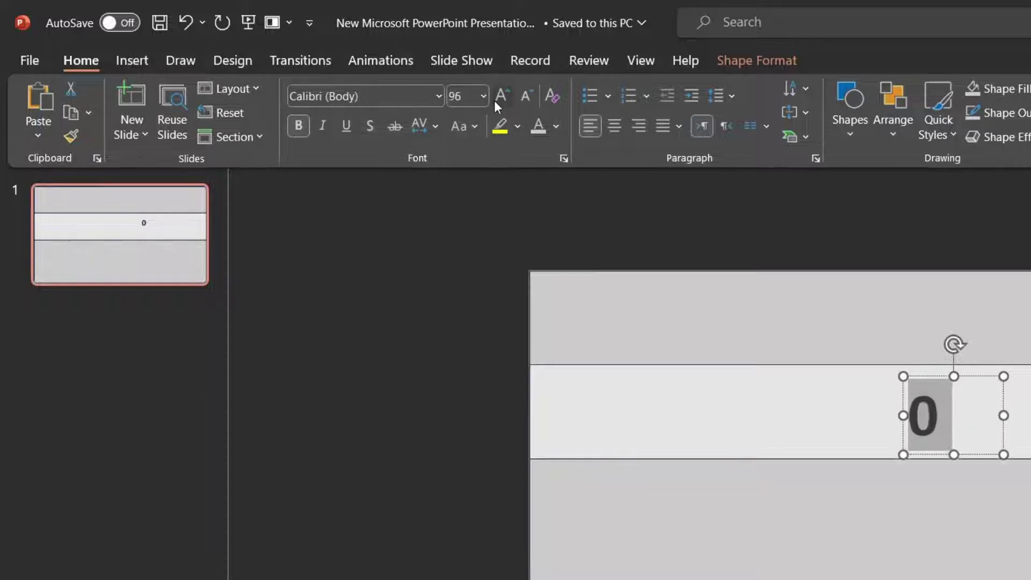
left_click(494, 101)
left_click(494, 101)
left_click(494, 101)
left_click(494, 101)
left_click(494, 101)
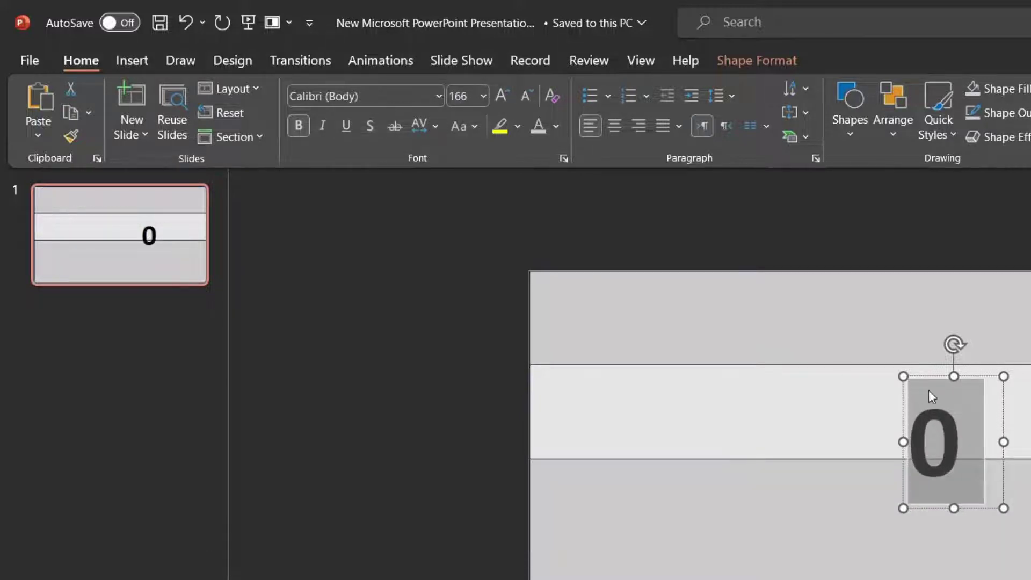
left_click_drag(931, 396, 921, 349)
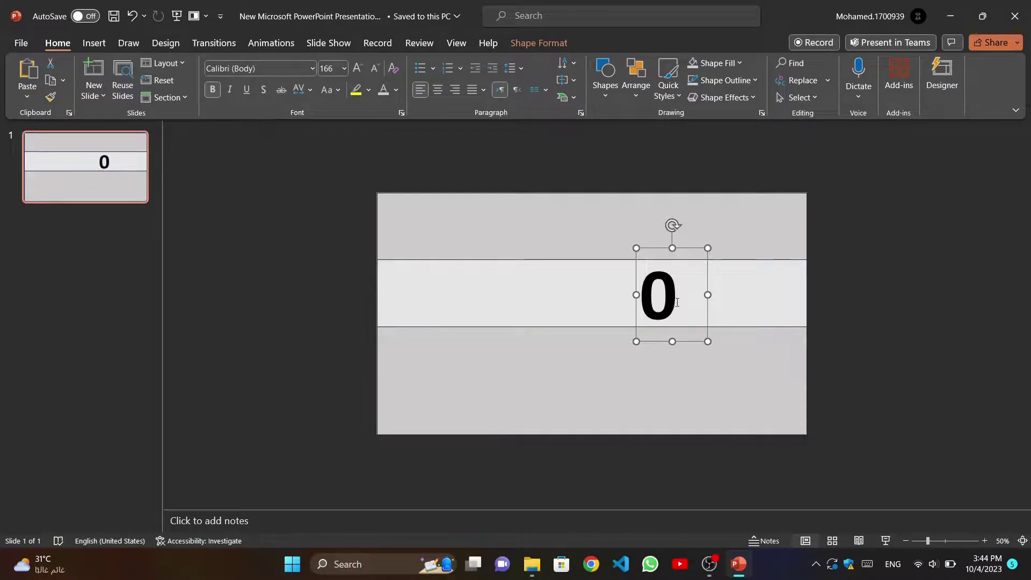
- Type the digits 1 through 9 on separate lines below the 0
key("Return")
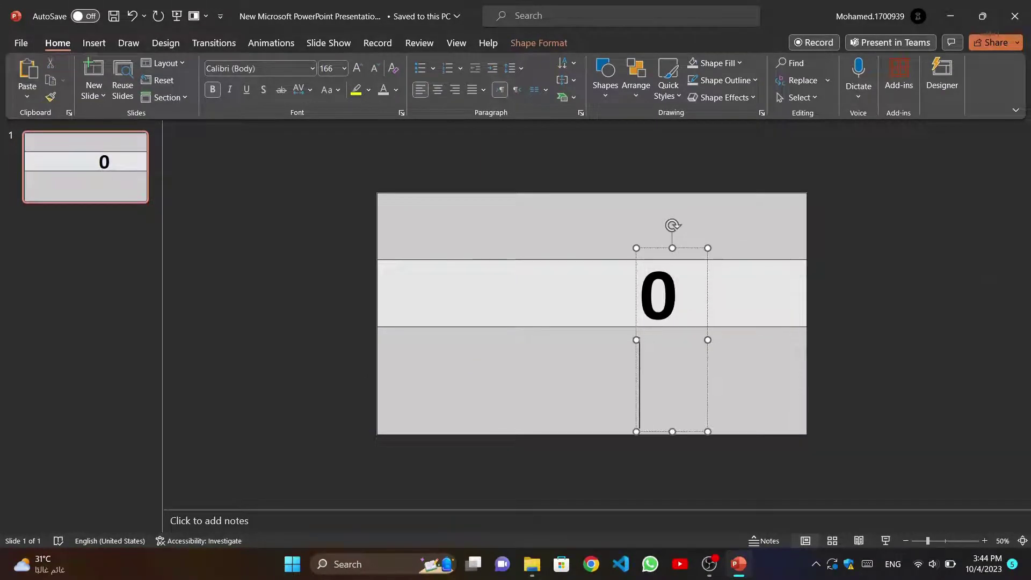
type("1")
key("Return")
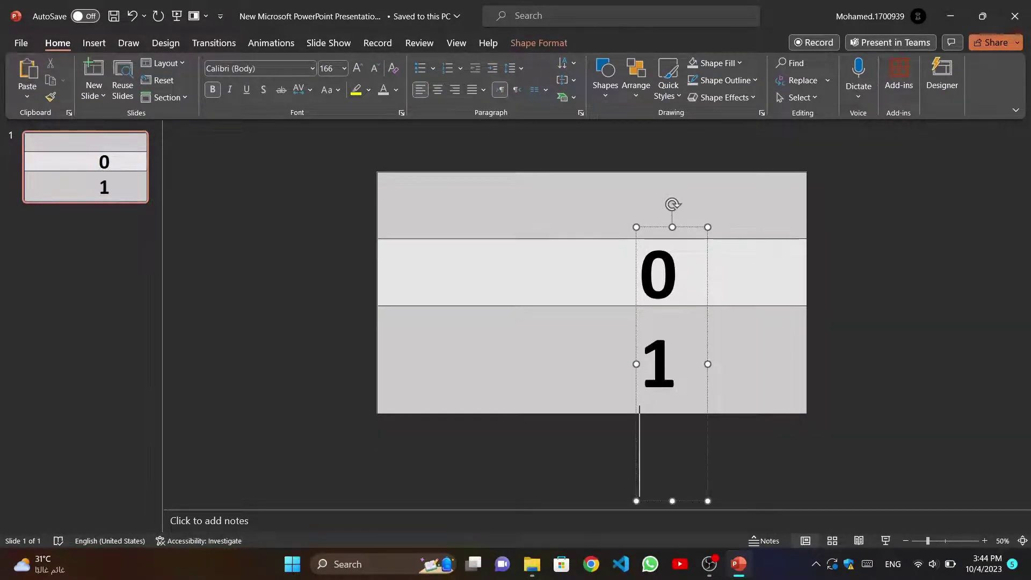
type("2")
key("Return")
type("3")
key("Return")
type("4")
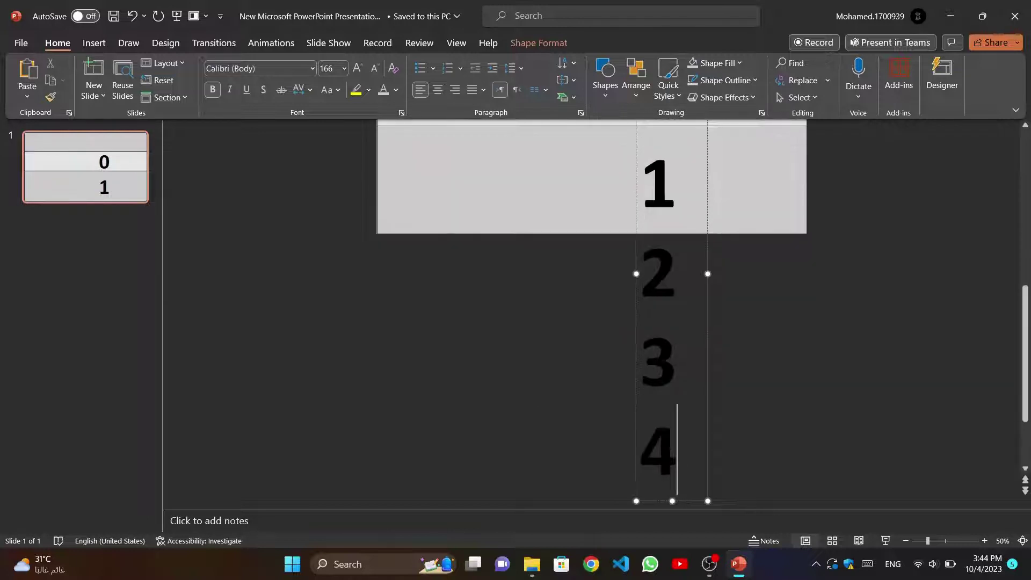
key("Return")
type("5")
key("Return")
type("6")
key("Return")
type("7")
key("Return")
type("8")
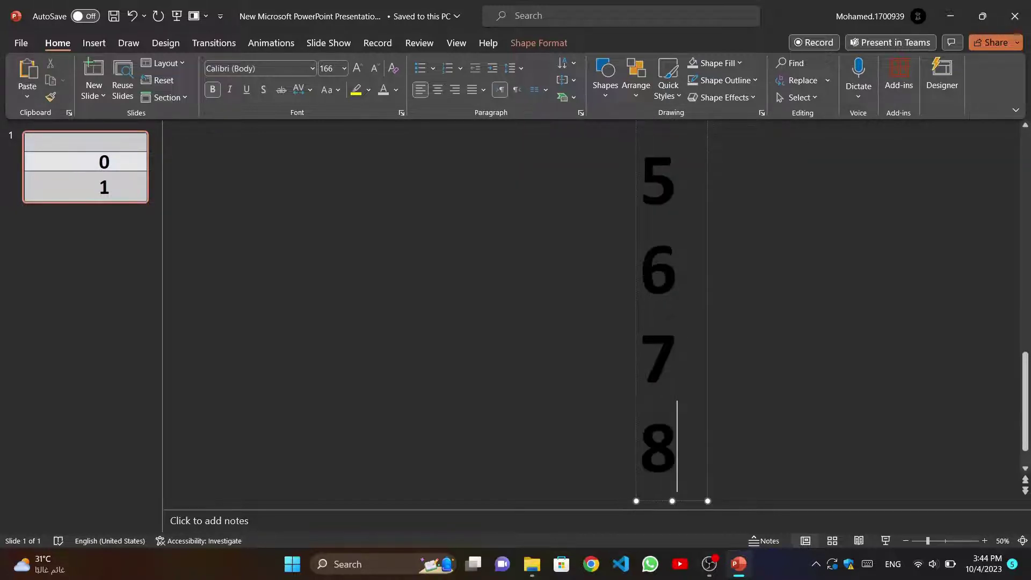
key("Return")
type("9")
scroll(527, 209, "up", 10)
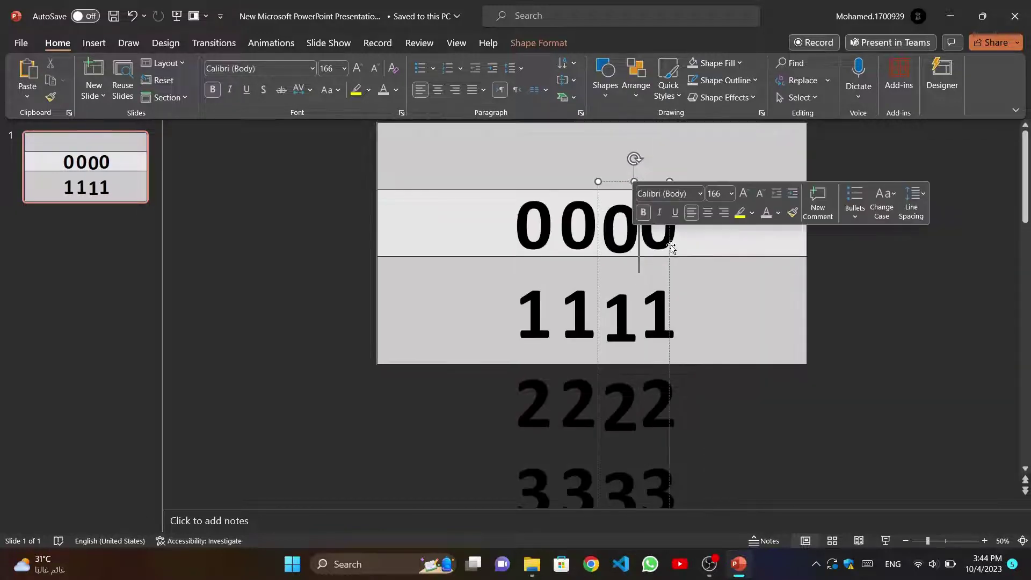
- Duplicate the digit column into four side-by-side copies and select all four
key("Escape")
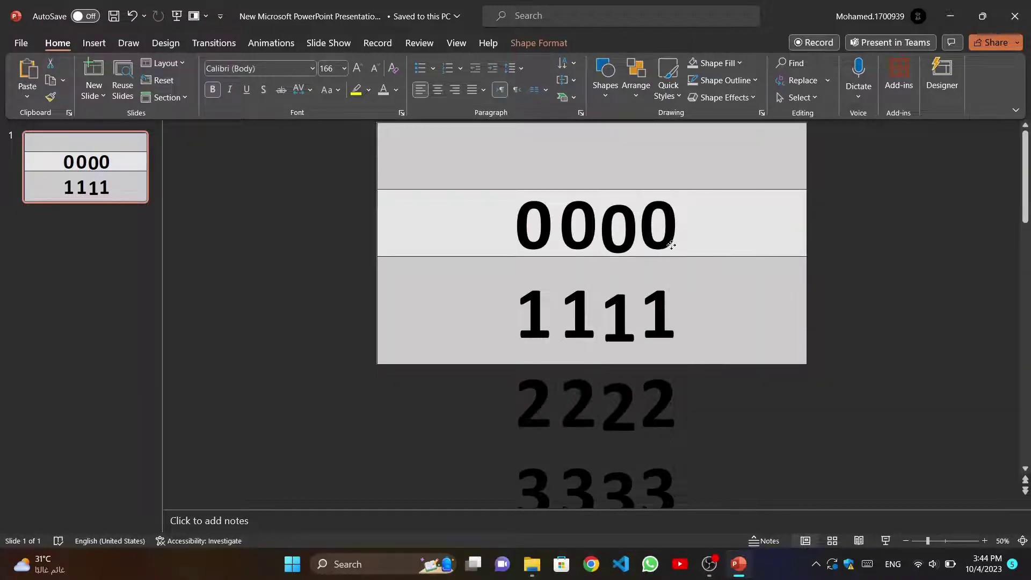
left_click(671, 244)
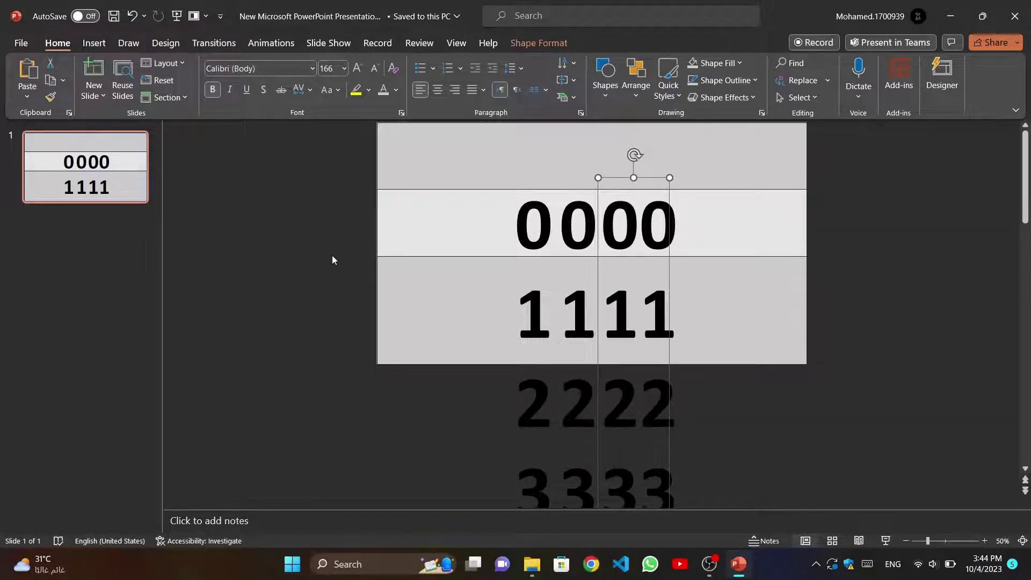
left_click(558, 226)
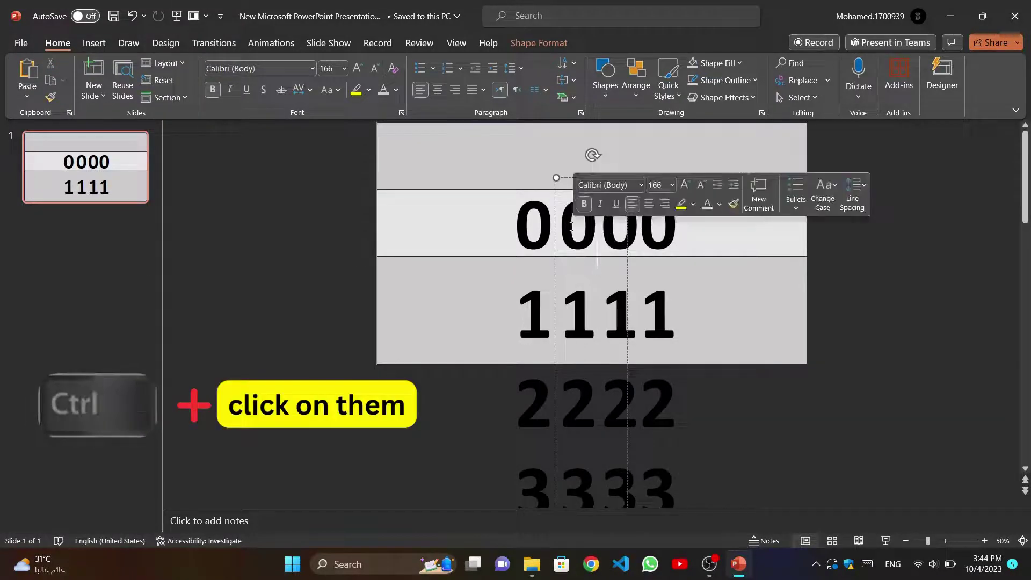
left_click(543, 226, "ctrl")
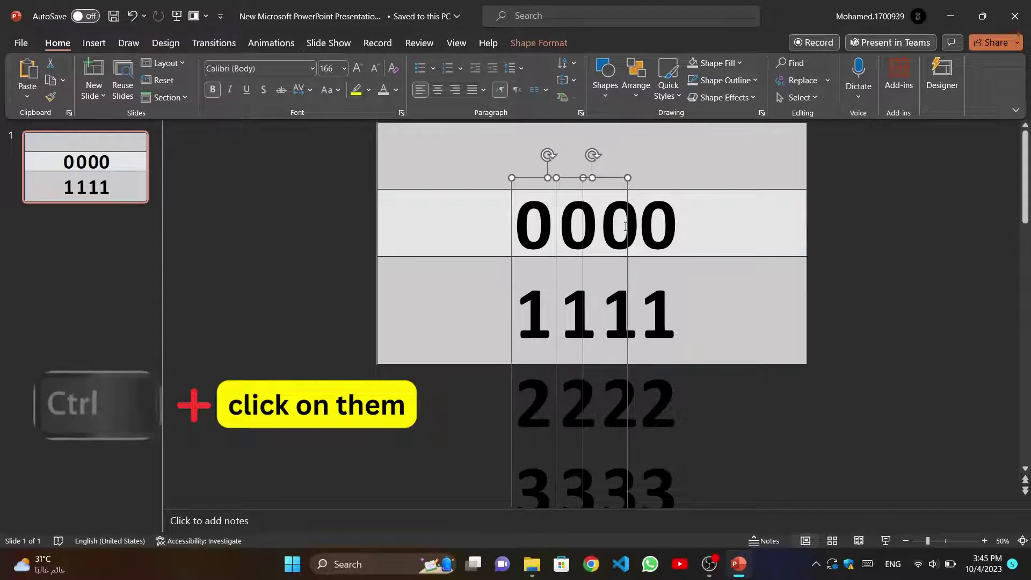
left_click(644, 225, "ctrl")
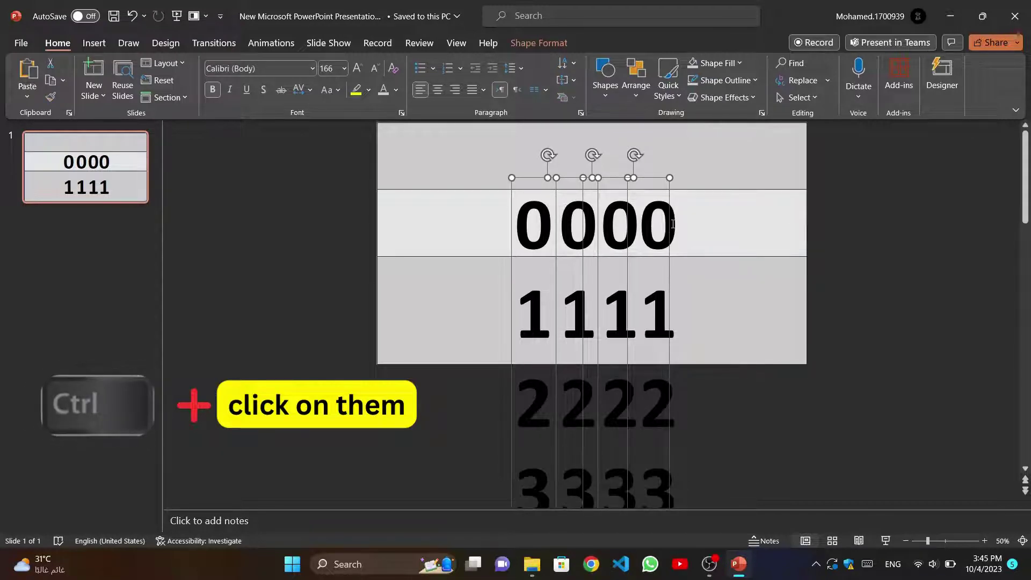
left_click(672, 224, "ctrl")
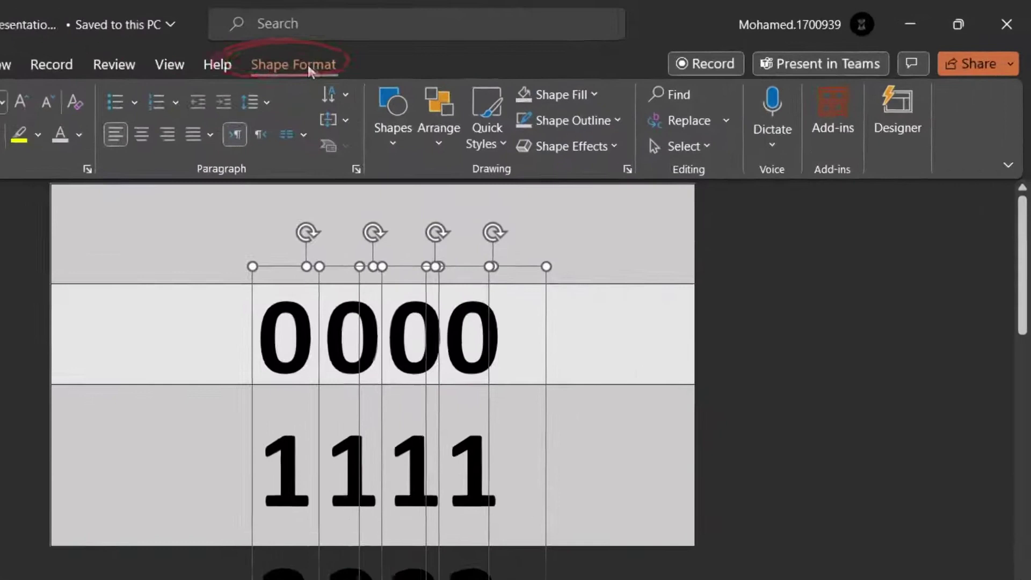
- Align the four selected digit columns evenly across the middle strip
left_click(547, 42)
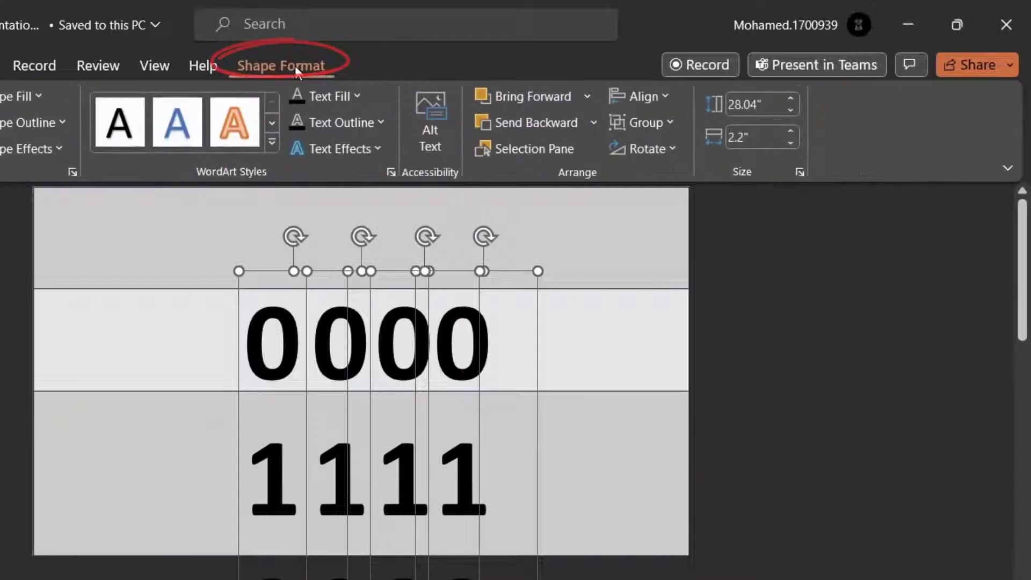
left_click(636, 99)
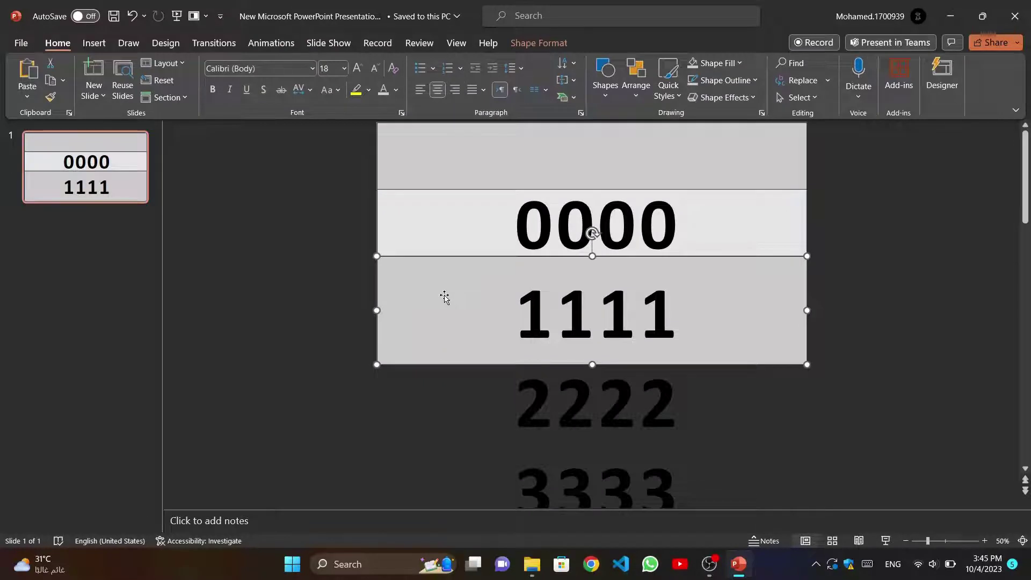
- Bring the bottom and top grey bands to the front, then select all bands
right_click(442, 302)
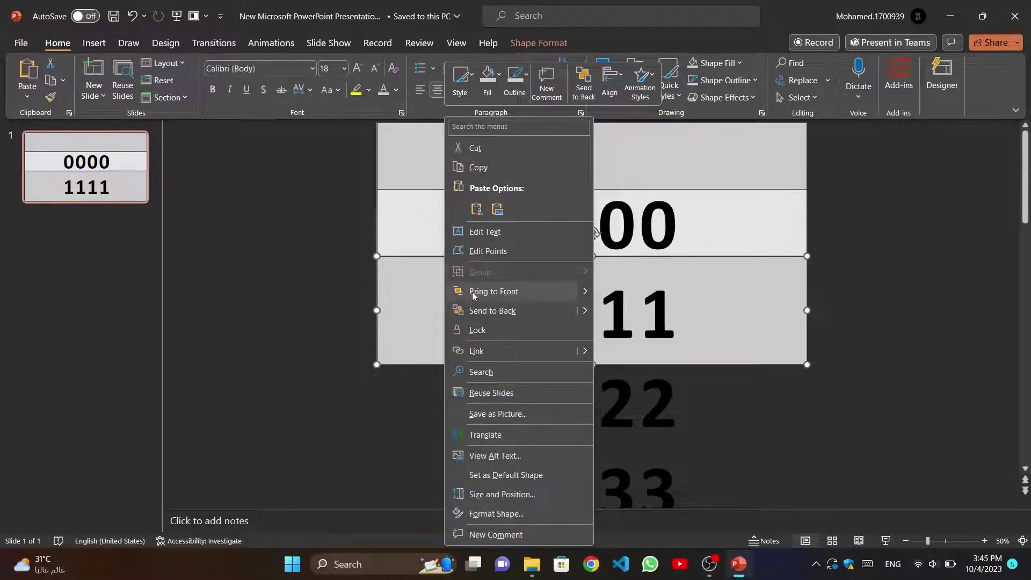
left_click(529, 292)
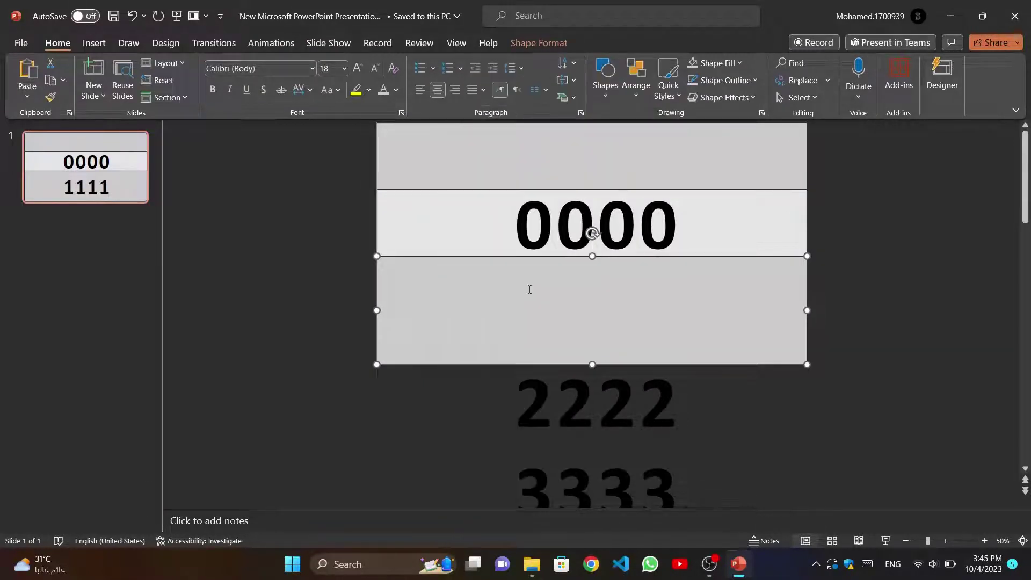
left_click(466, 176)
right_click(466, 173)
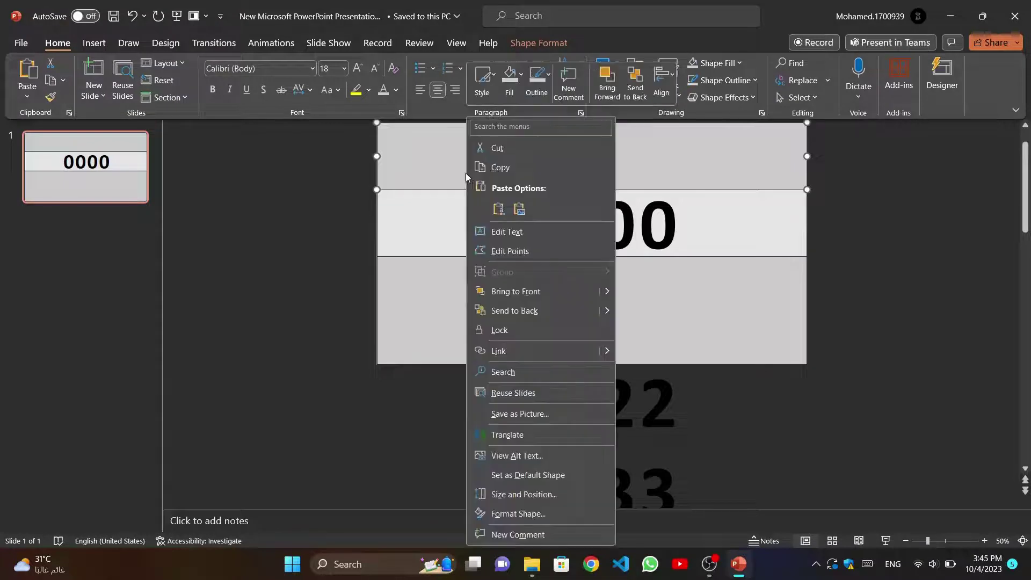
left_click(520, 294)
left_click(334, 262)
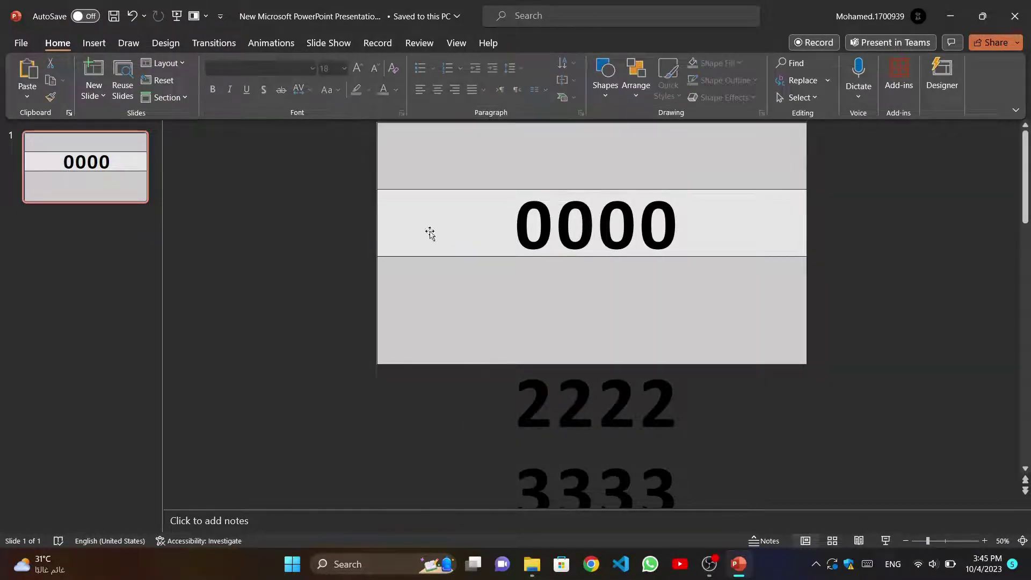
key("ctrl+a")
left_click(530, 44)
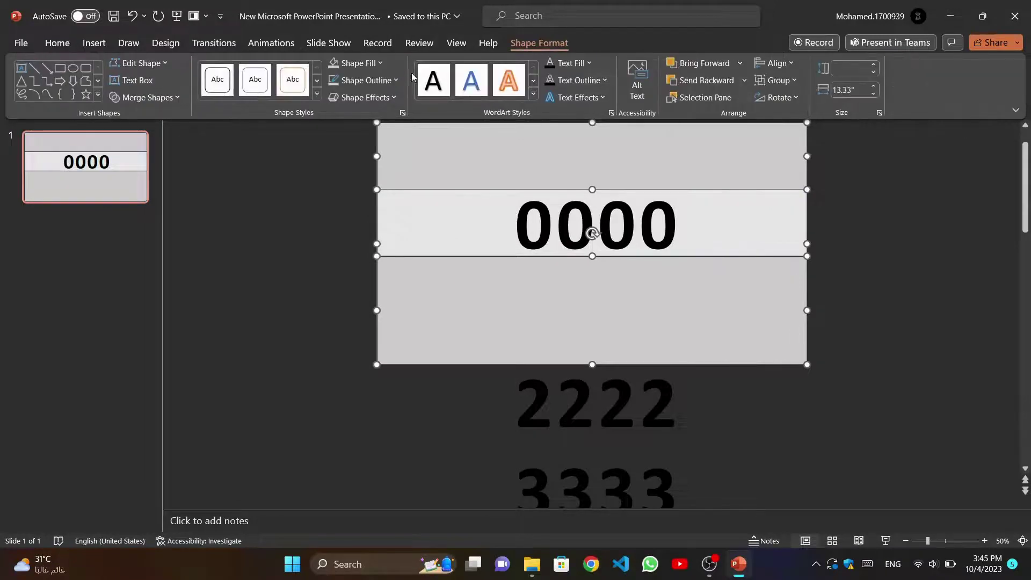
- Remove the grey bands' outlines and shift the digit columns so the counter reads 1930
left_click(333, 62)
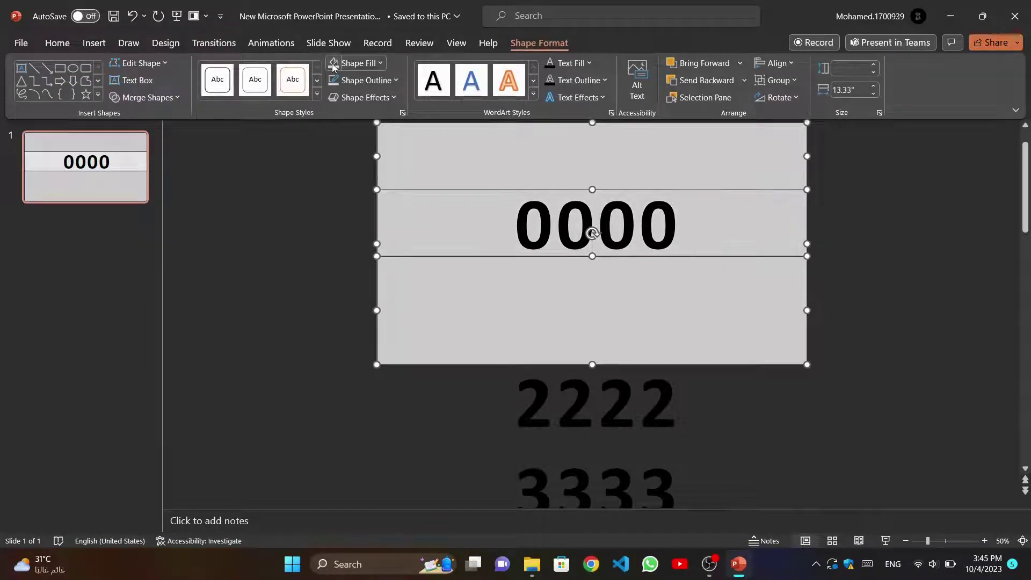
left_click(396, 81)
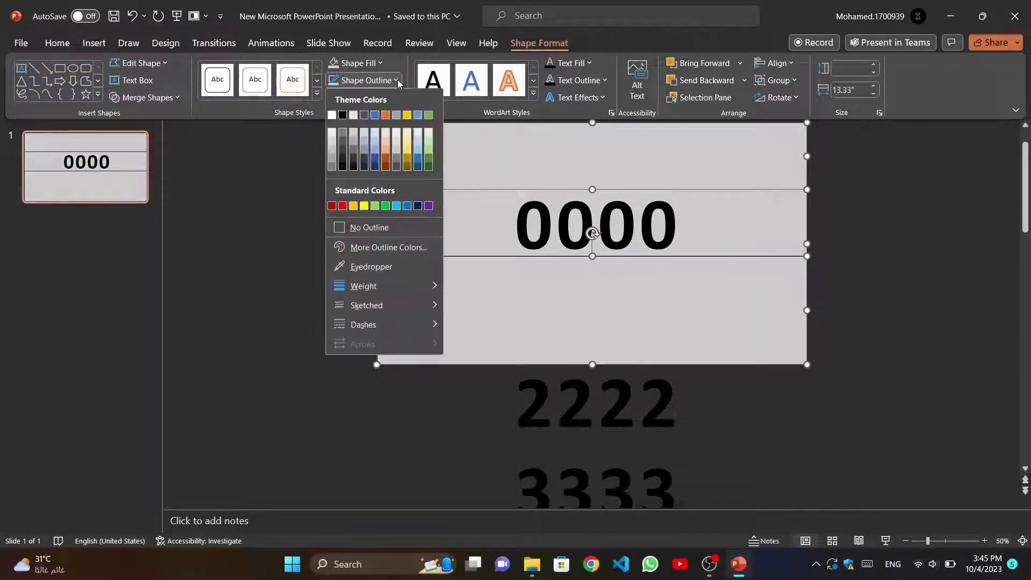
left_click(341, 228)
left_click_drag(508, 269, 506, 156)
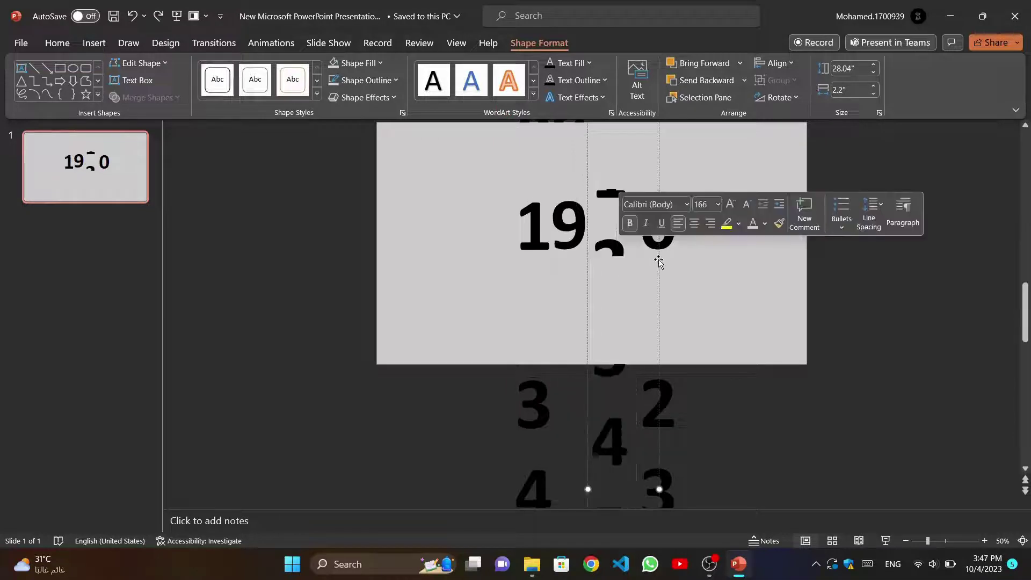
left_click_drag(659, 262, 659, 136)
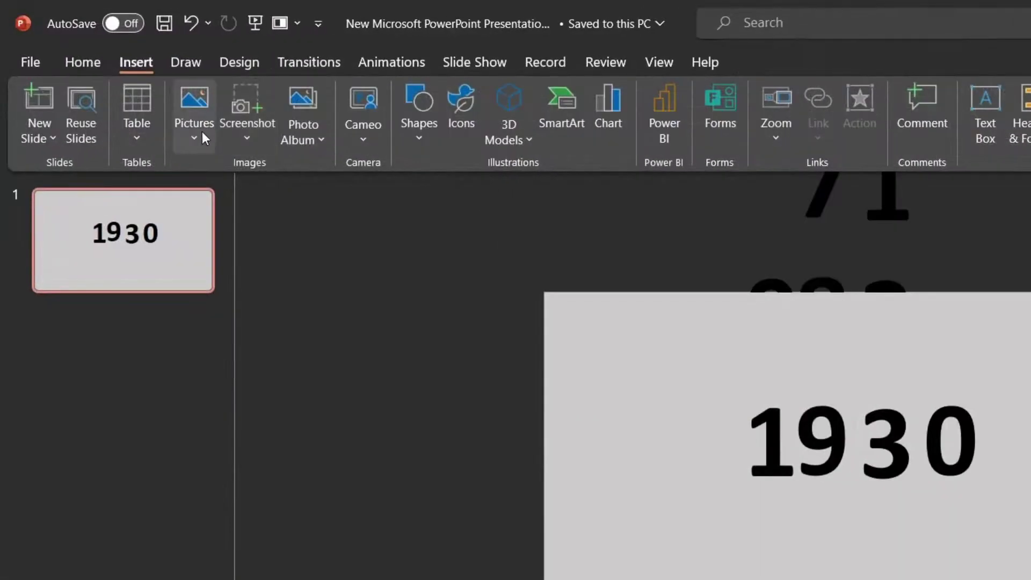
- Insert the blue Bugatti car photo from the computer beneath 1930
left_click(137, 91)
left_click(244, 198)
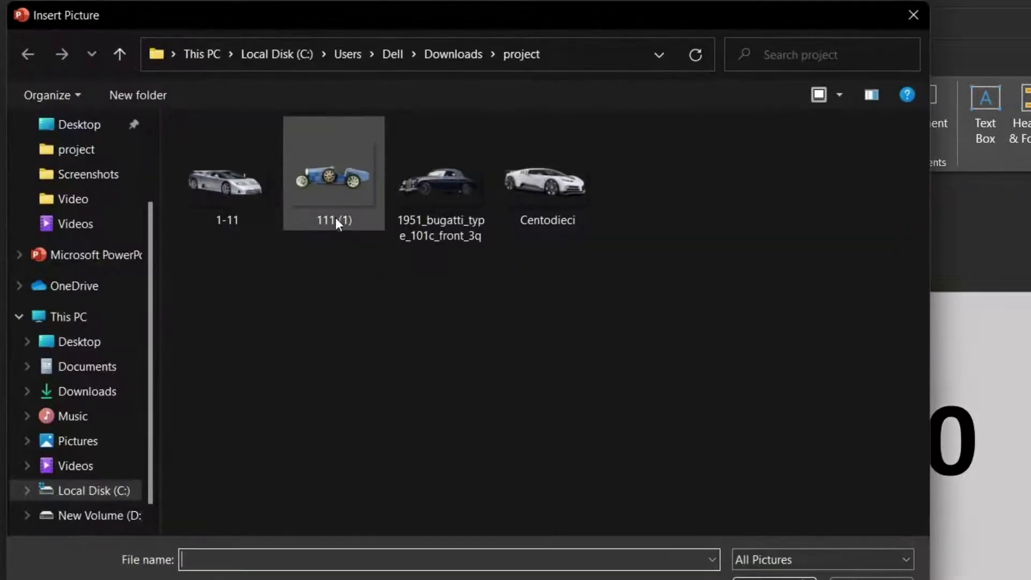
double_click(323, 193)
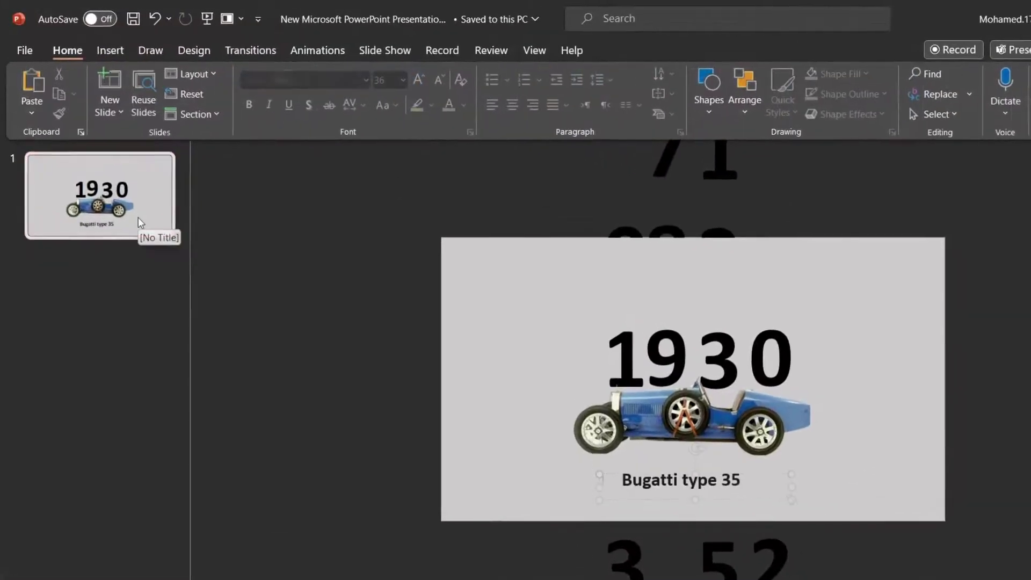
right_click(118, 185)
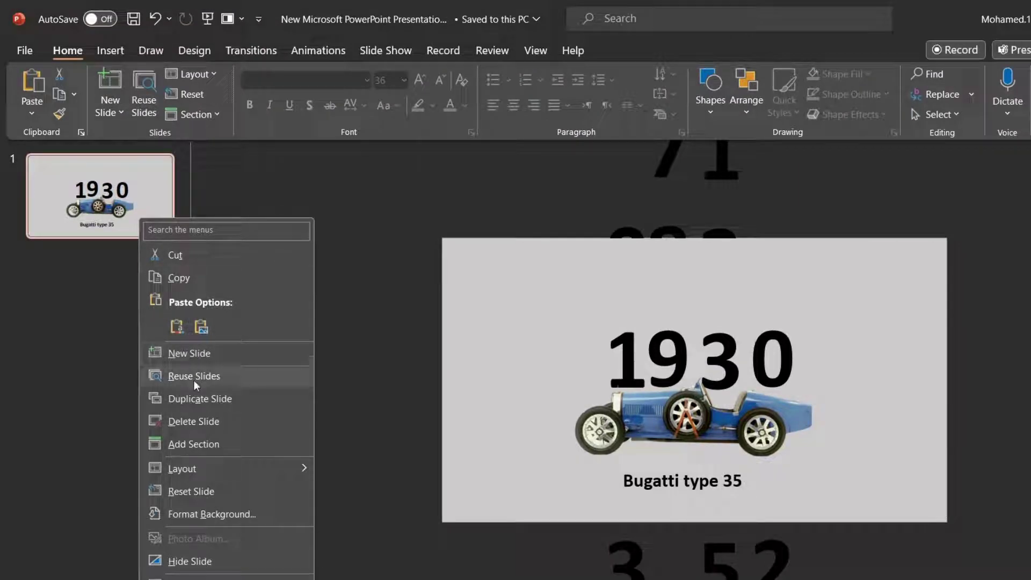
- Duplicate the first slide and fill its background shape light orange
left_click(258, 398)
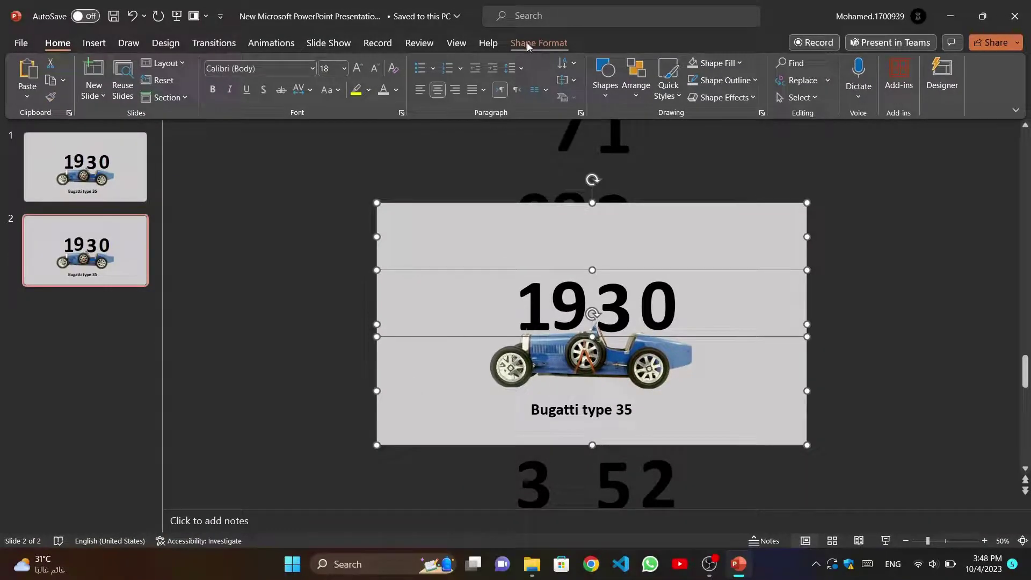
left_click(527, 43)
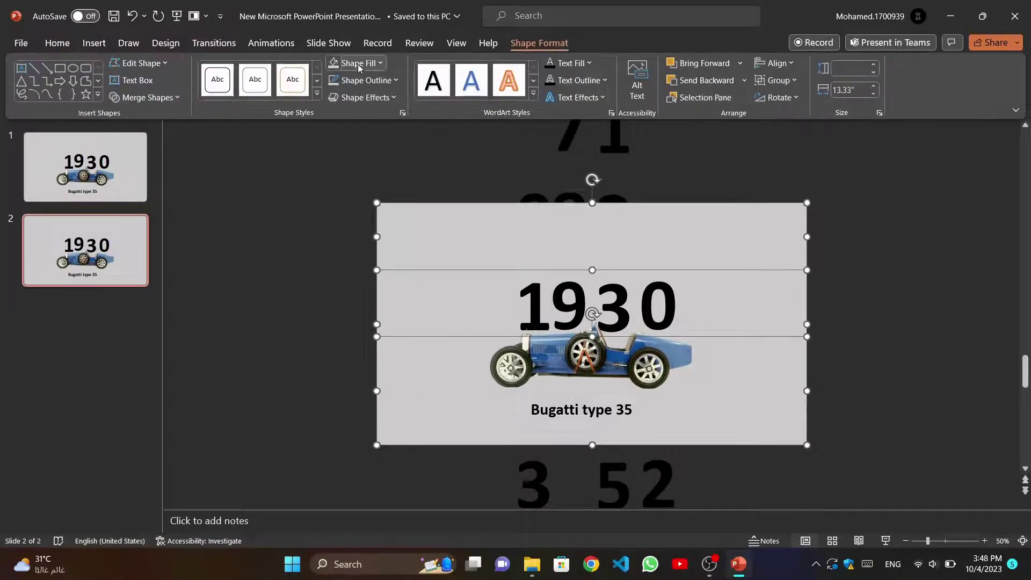
left_click(356, 62)
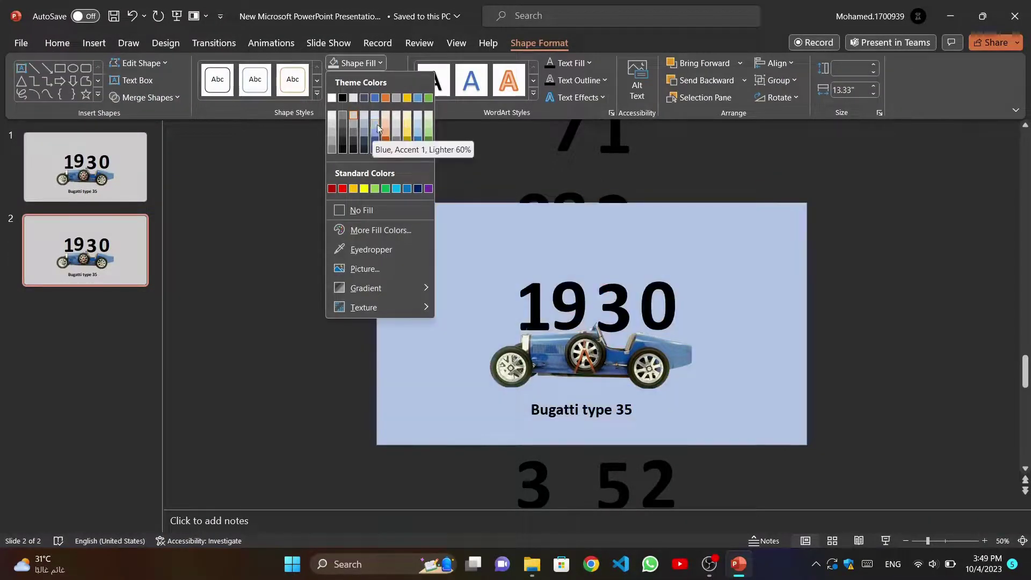
left_click(386, 115)
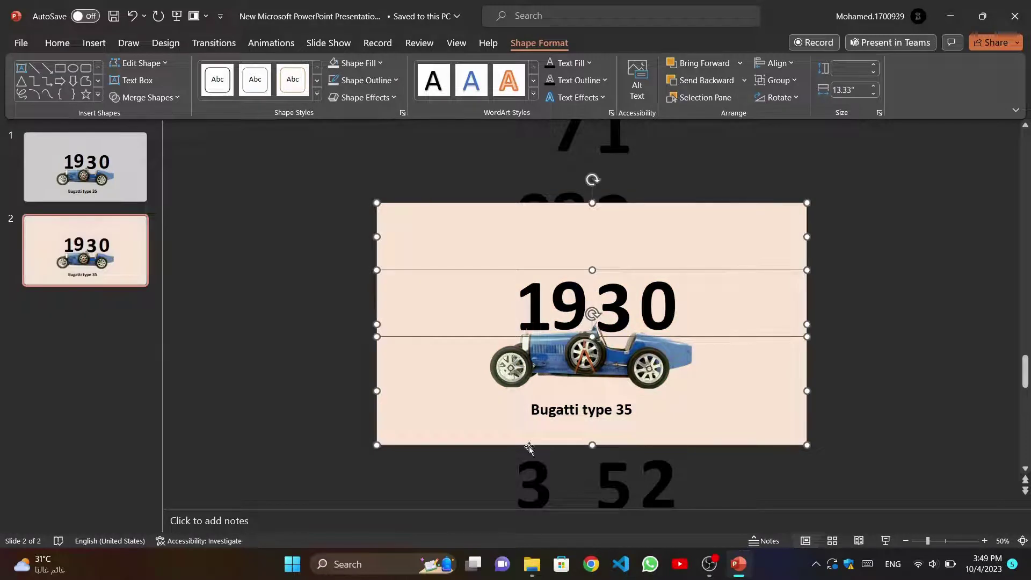
left_click_drag(529, 446, 531, 486)
- Select the three digit columns and colour the year digits salmon red
left_click(511, 398)
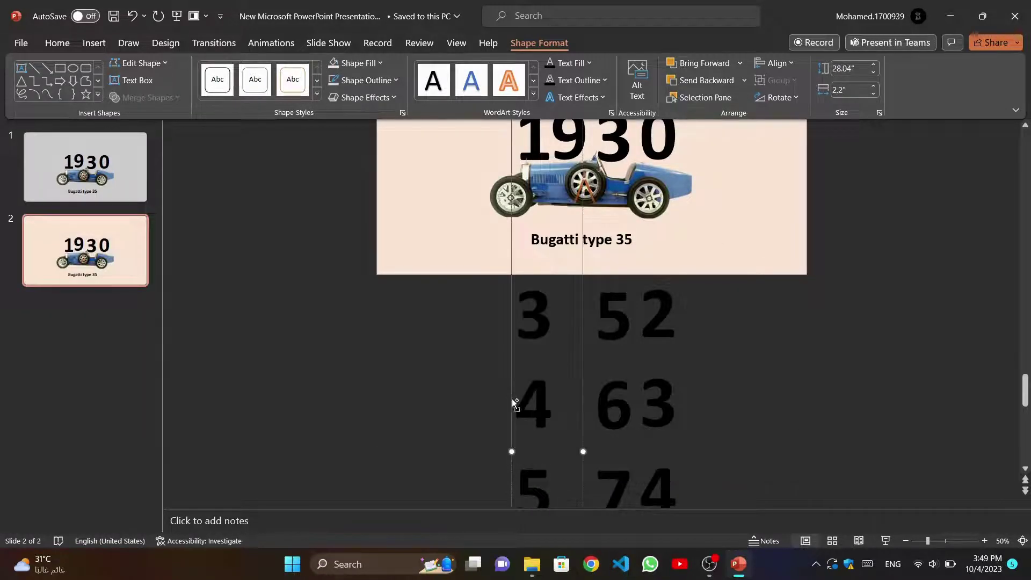
left_click(610, 329, "shift")
left_click(672, 314, "shift")
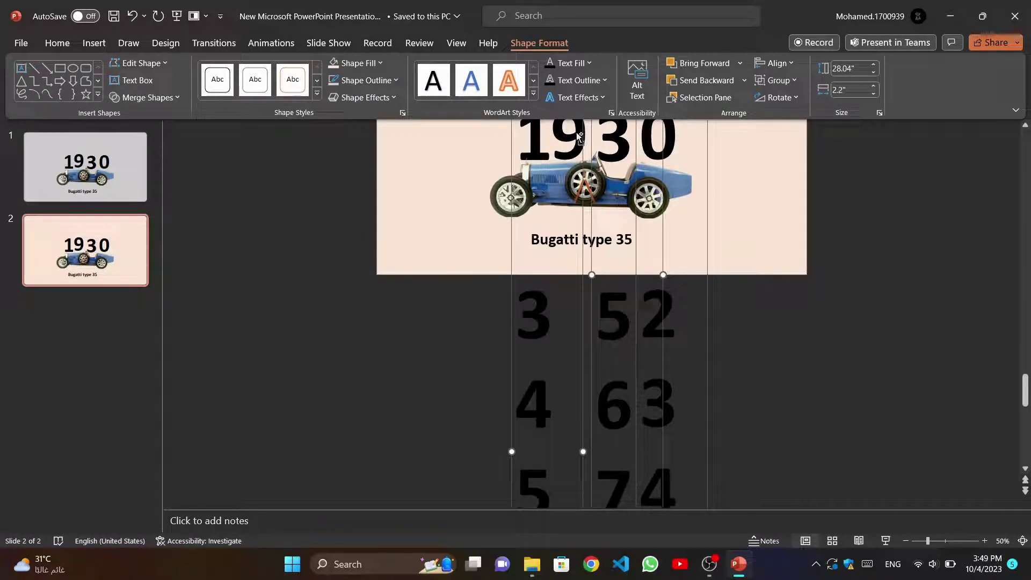
scroll(585, 128, "up", 5)
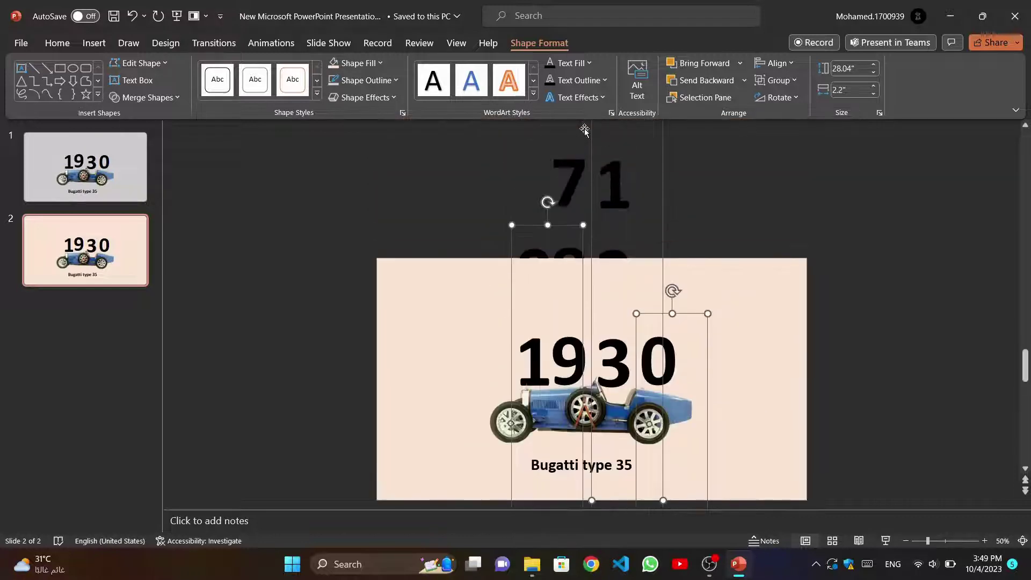
scroll(439, 223, "down", 1)
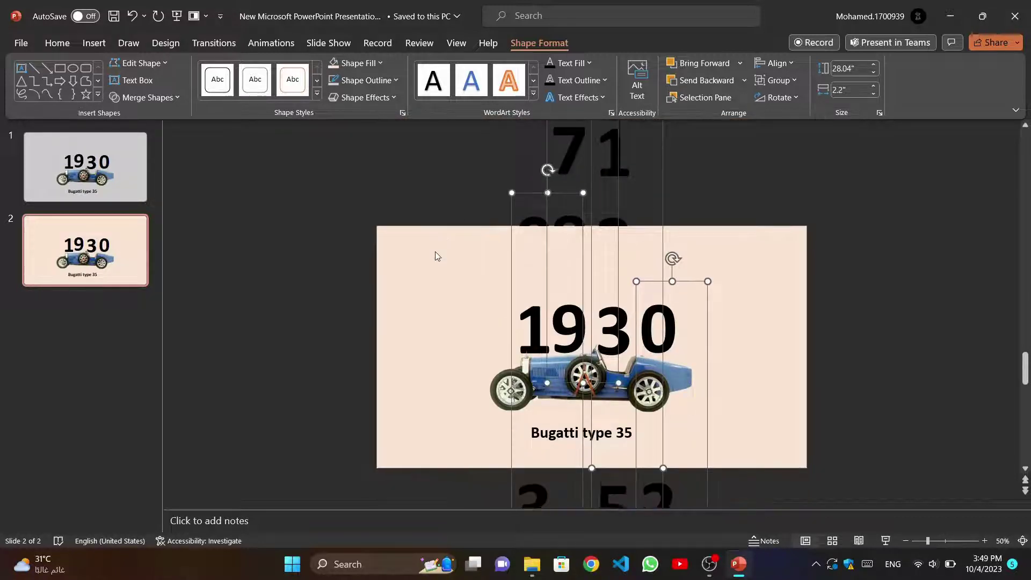
left_click(71, 48)
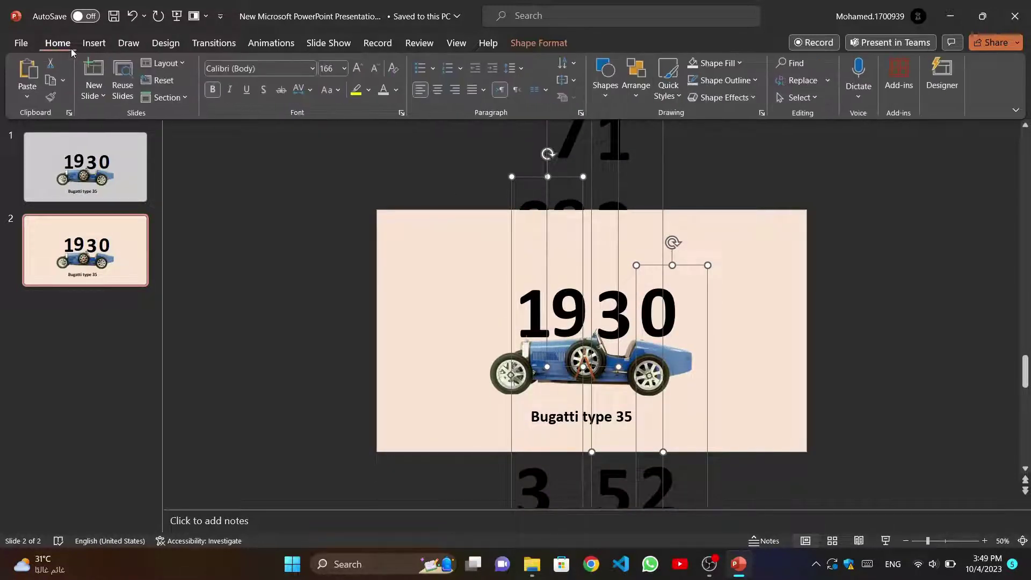
left_click(397, 90)
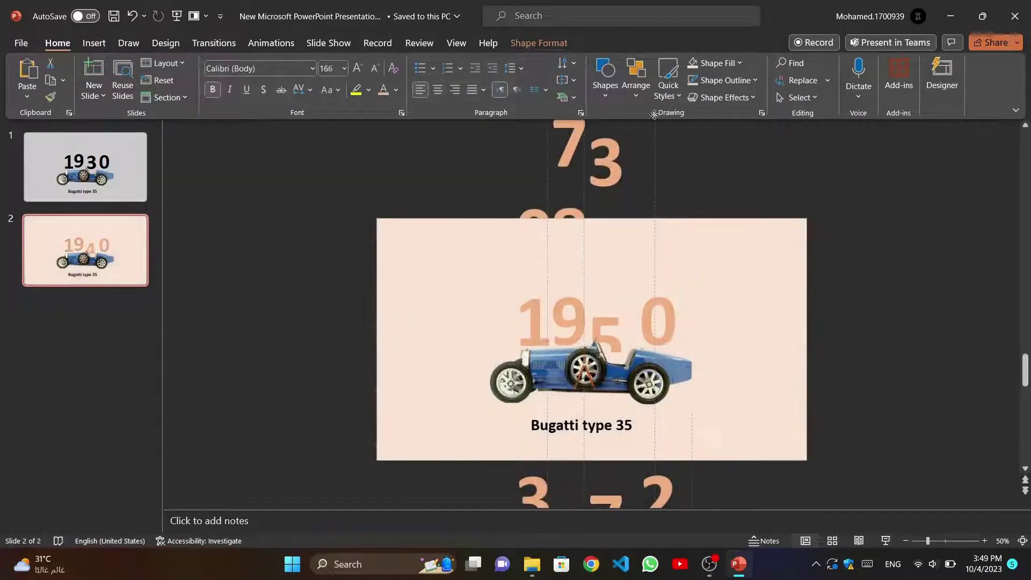
- Drag the third digit column into line so the year reads 1951
left_click_drag(655, 115, 659, 156)
left_click_drag(659, 209, 658, 162)
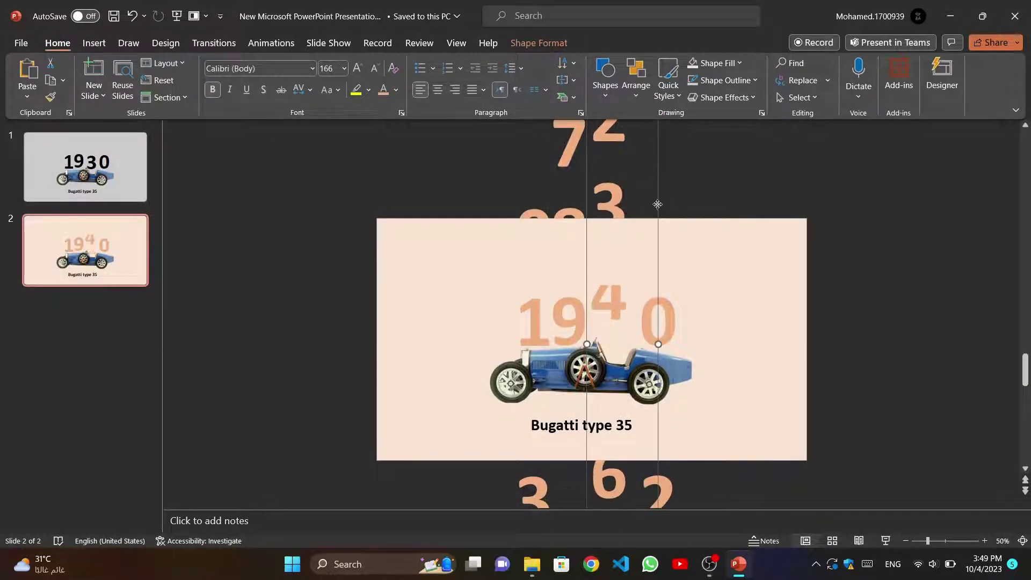
left_click_drag(657, 204, 662, 114)
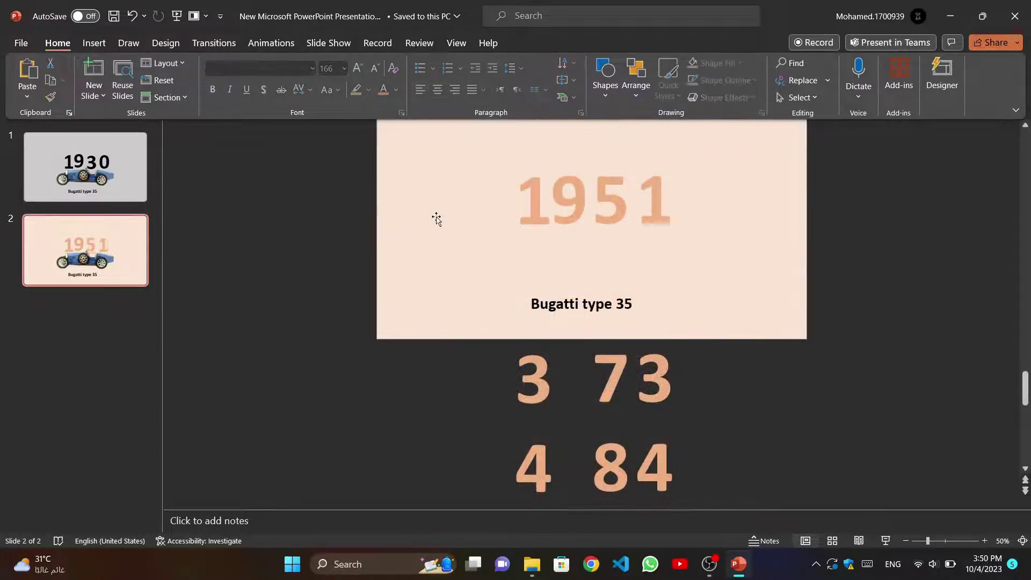
- Insert the dark 1951 Bugatti photo from this device and change the caption to 'Bugatti type 101'
left_click(89, 43)
left_click(134, 75)
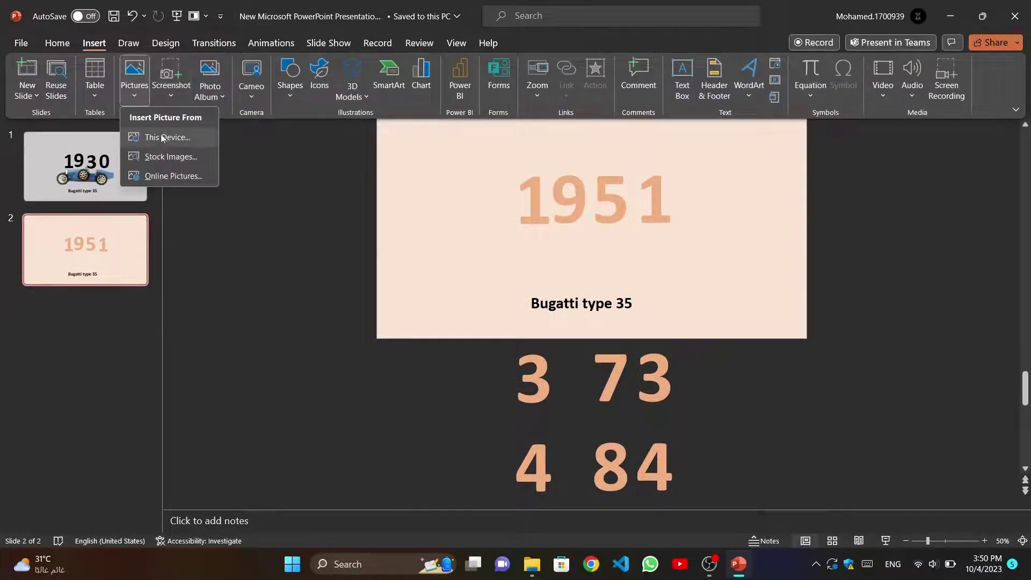
left_click(160, 137)
double_click(294, 134)
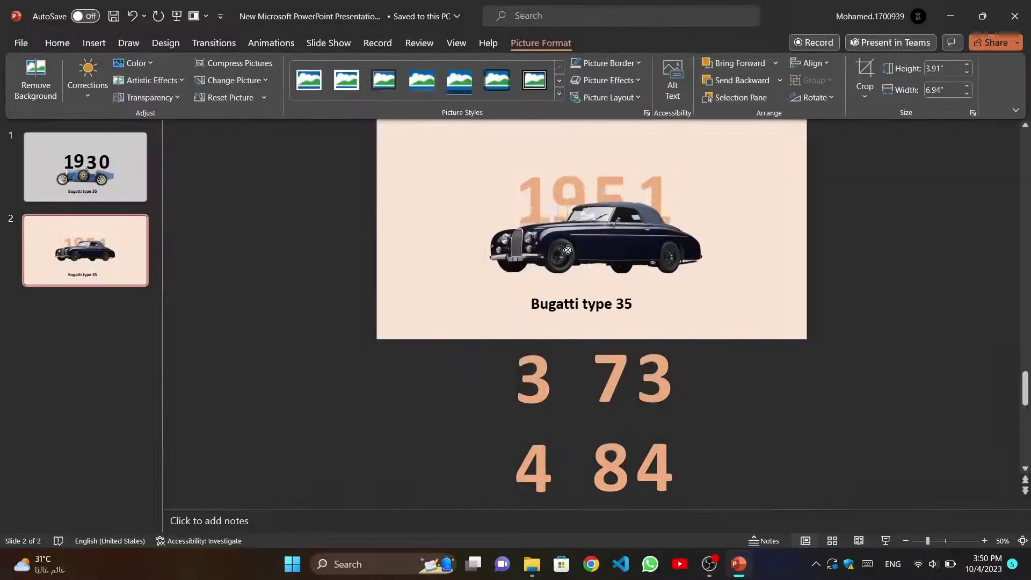
left_click(632, 305)
key("BackSpace")
key("BackSpace")
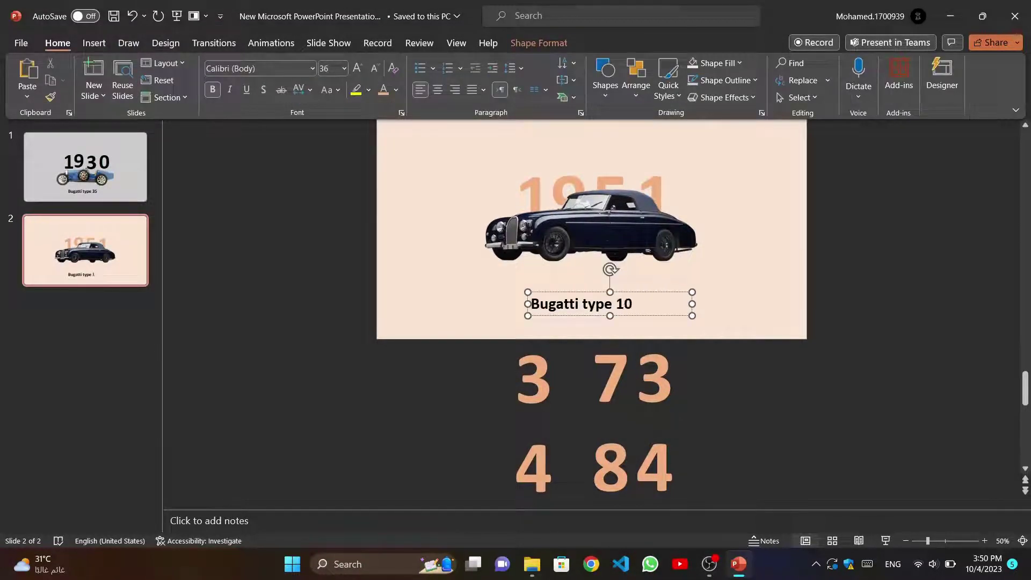
- Move the car picture slightly lower, then marquee-select the car and its caption
left_click(553, 245)
left_click_drag(553, 246, 557, 275)
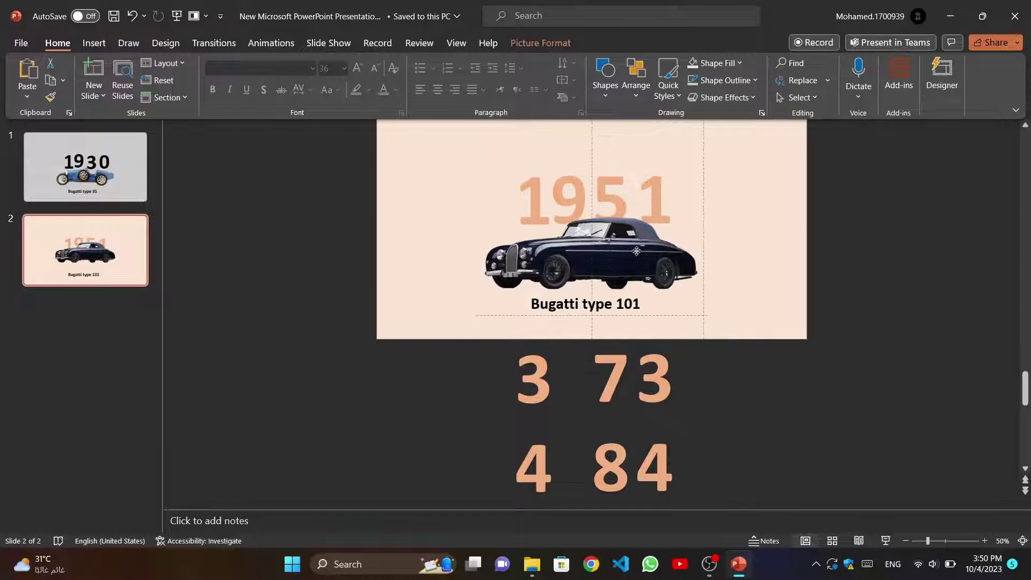
left_click(314, 269)
scroll(300, 274, "up", 2)
left_click_drag(286, 283, 740, 436)
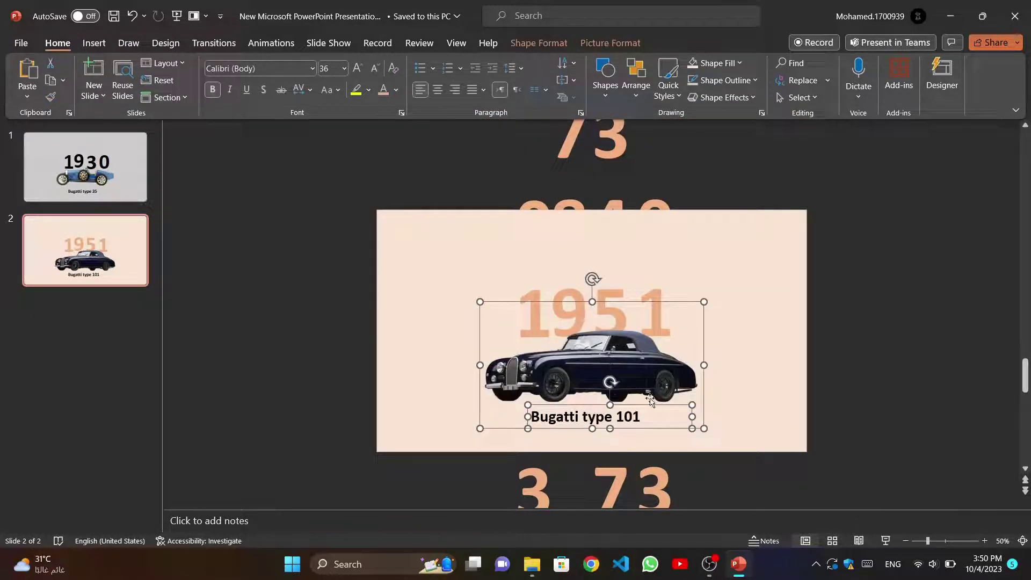
- Copy the black car and caption onto slide 1, parked off its left edge
right_click(636, 379)
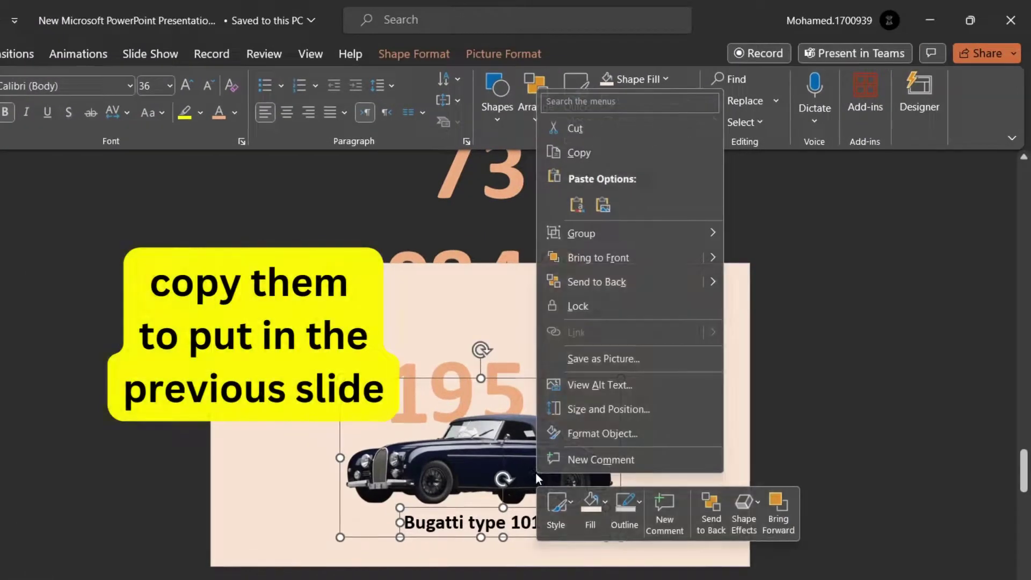
left_click(591, 152)
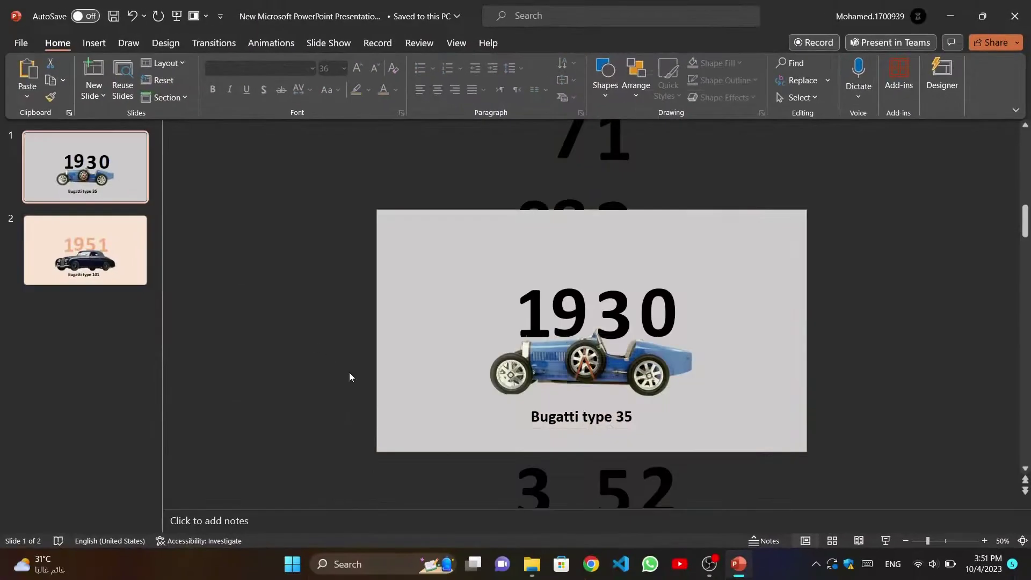
key("ctrl+v")
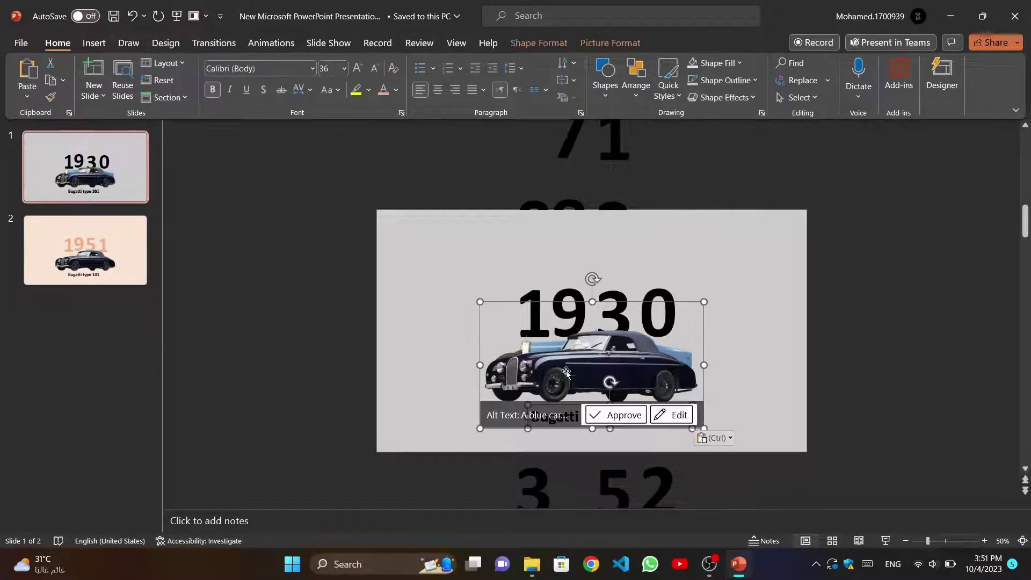
key("Left")
key("Left")
key("Left")
key("Left")
key("Left")
key("Left")
key("Left")
key("Left")
key("Left")
key("Left")
key("Left")
key("Left")
key("Left")
key("Left")
key("Left")
key("Left")
key("Left")
key("Left")
key("Left")
key("Left")
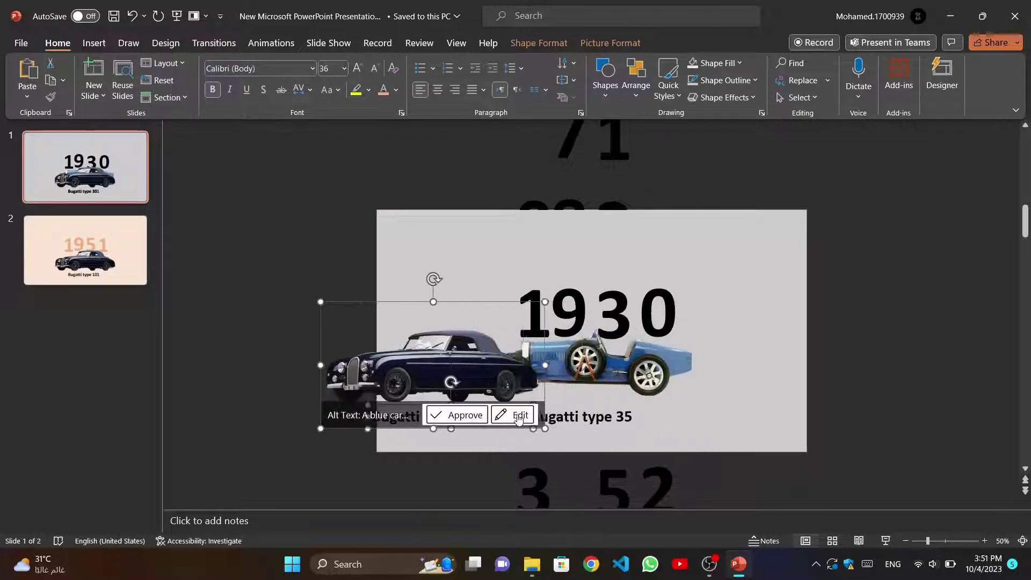
key("Left")
key("Left")
key("Left")
left_click(367, 267)
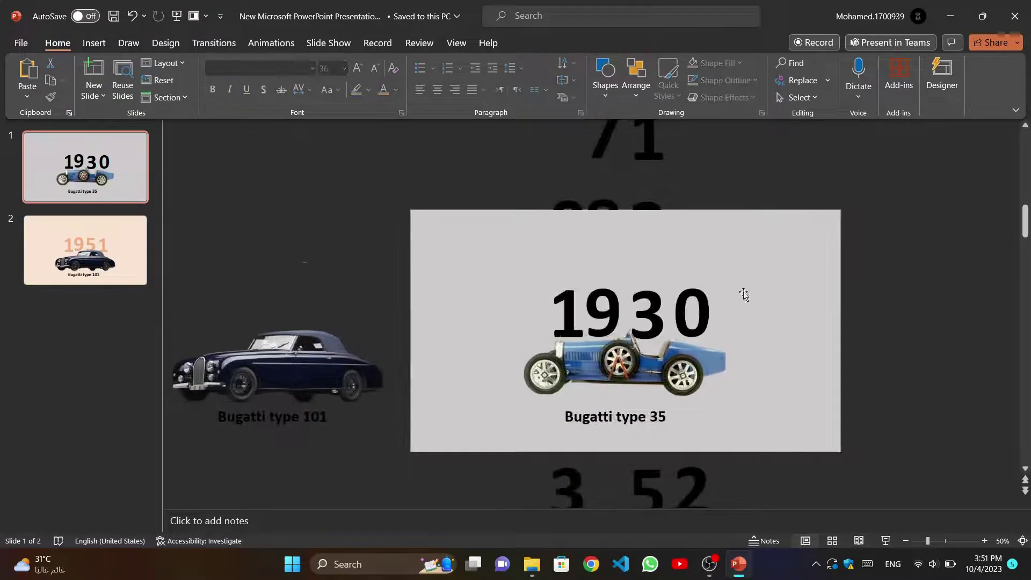
- Copy slide 1's 1930 title, blue car and caption to slide 2, pushed off its right edge
left_click_drag(910, 259, 475, 443)
key("ctrl+c")
left_click(107, 252)
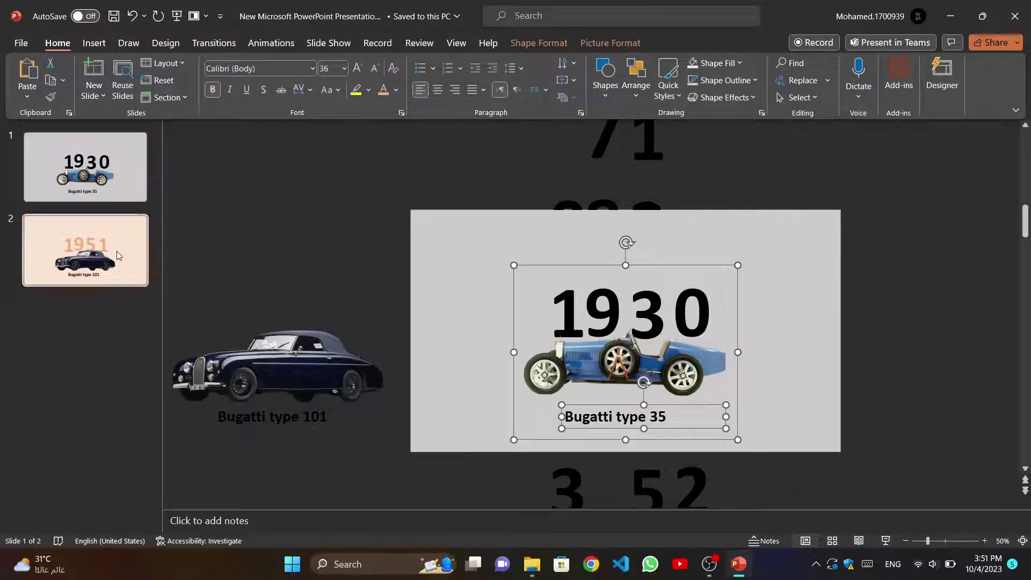
key("ctrl+v")
key("Up")
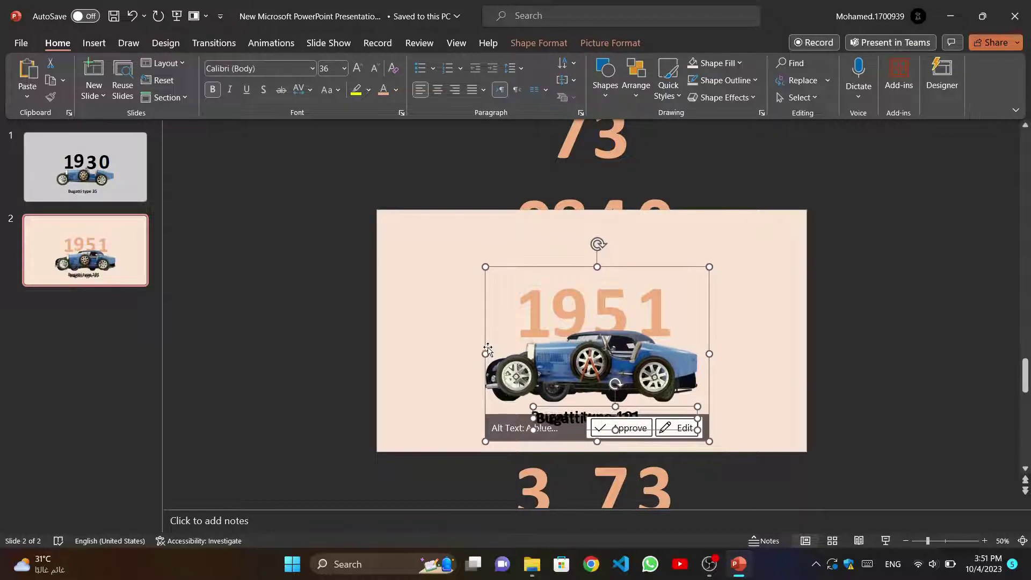
key("Right")
key("Right")
key("Right")
key("Right")
key("Right")
key("Right")
key("Right")
key("Right")
key("Right")
key("Right")
key("Right")
key("Right")
key("Right")
key("Right")
key("Right")
key("Right")
key("Right")
key("Right")
key("Right")
key("Right")
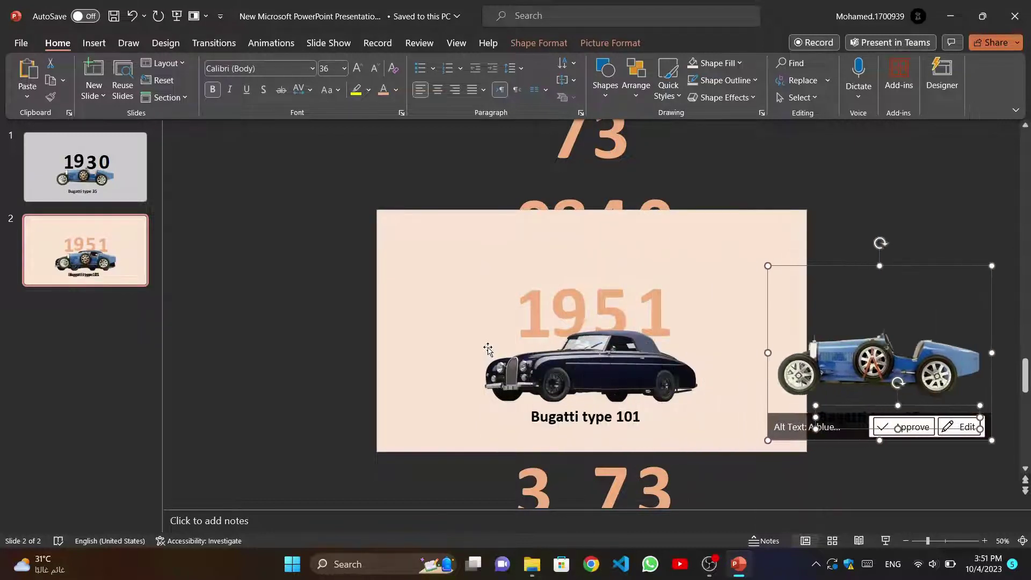
left_click(291, 348)
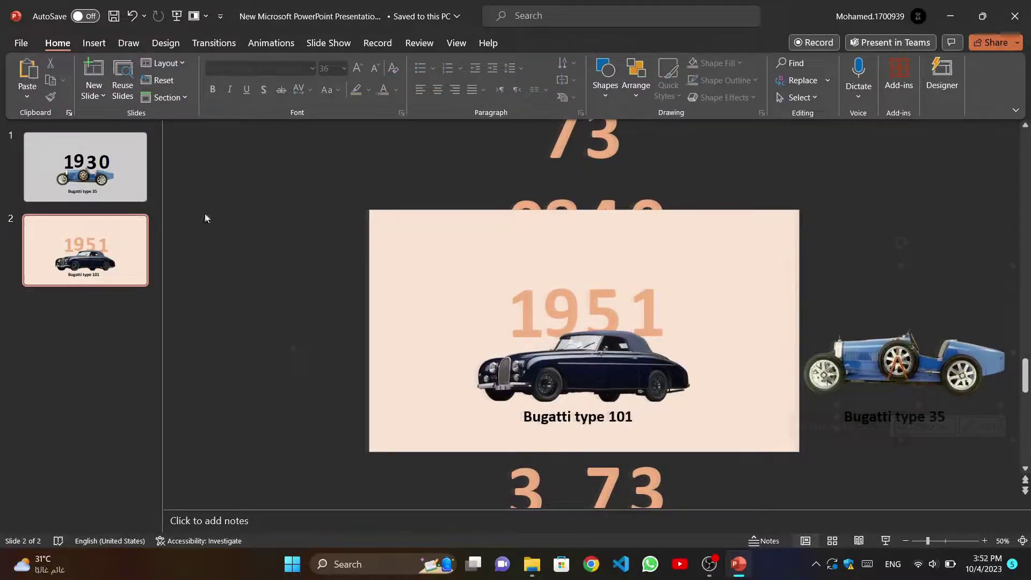
left_click(116, 172)
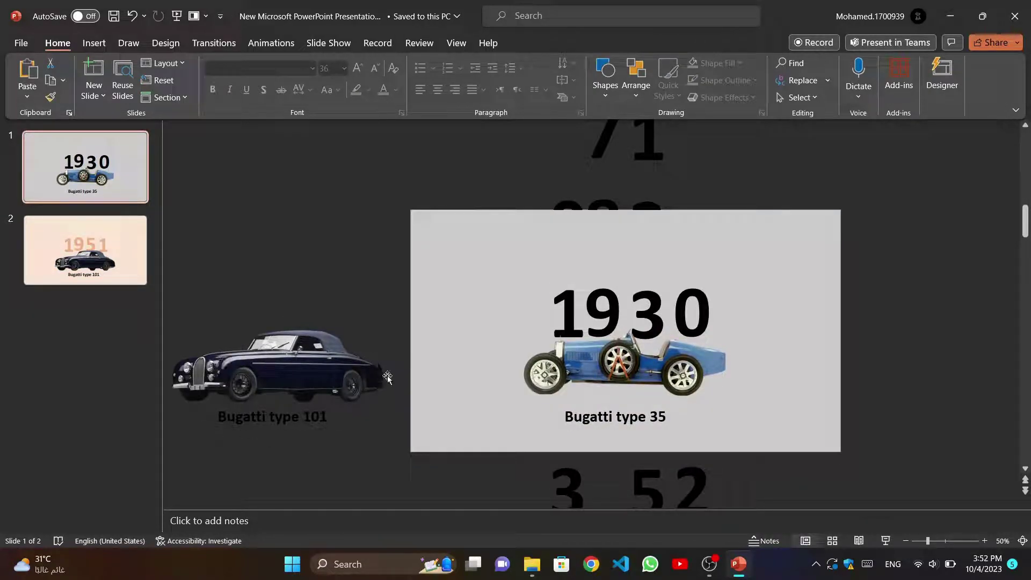
left_click(109, 244)
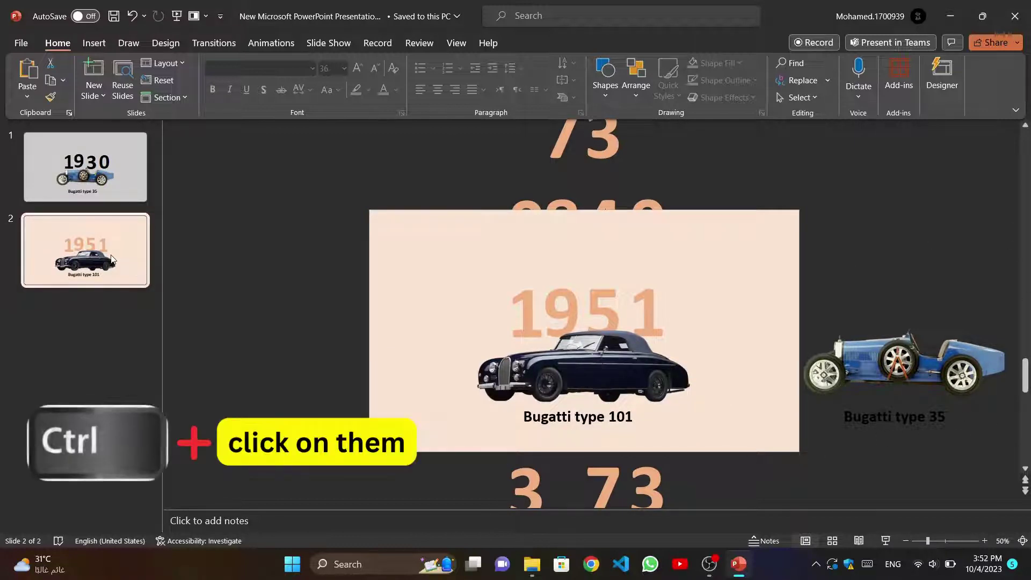
- Apply the Morph transition to slides 1 and 2, then preview slide 2
left_click(131, 168, "ctrl")
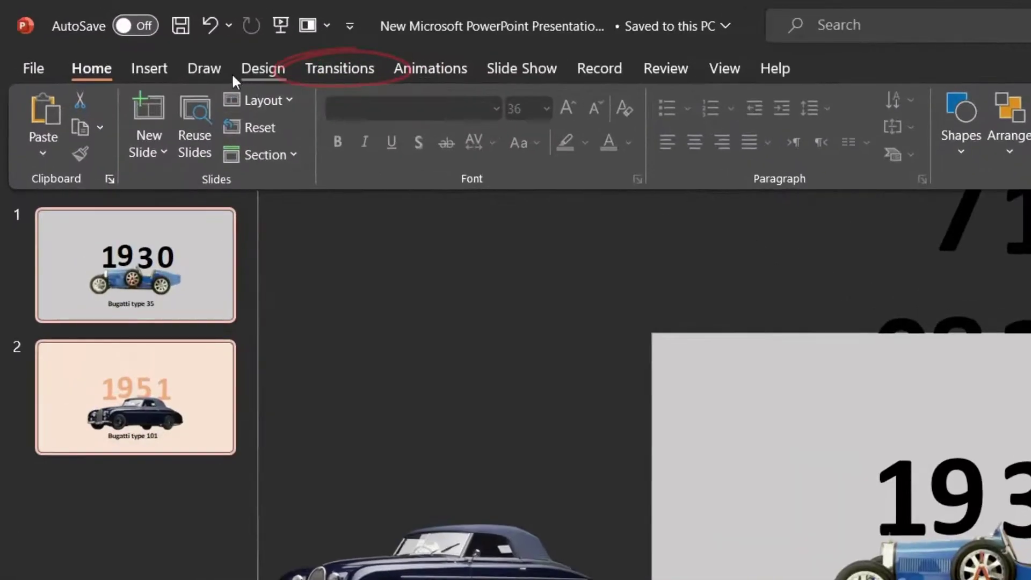
left_click(310, 67)
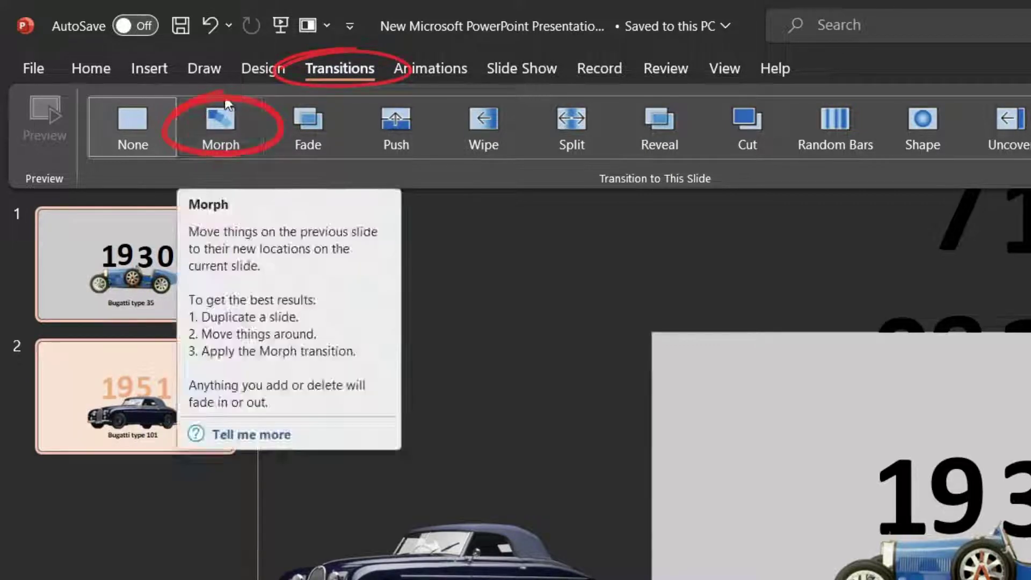
left_click(230, 150)
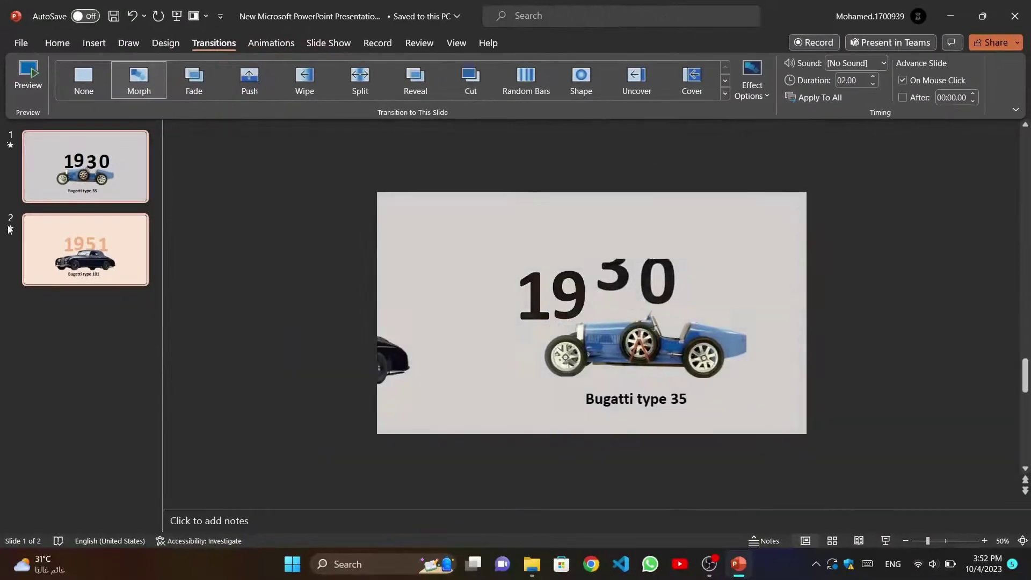
left_click(86, 250)
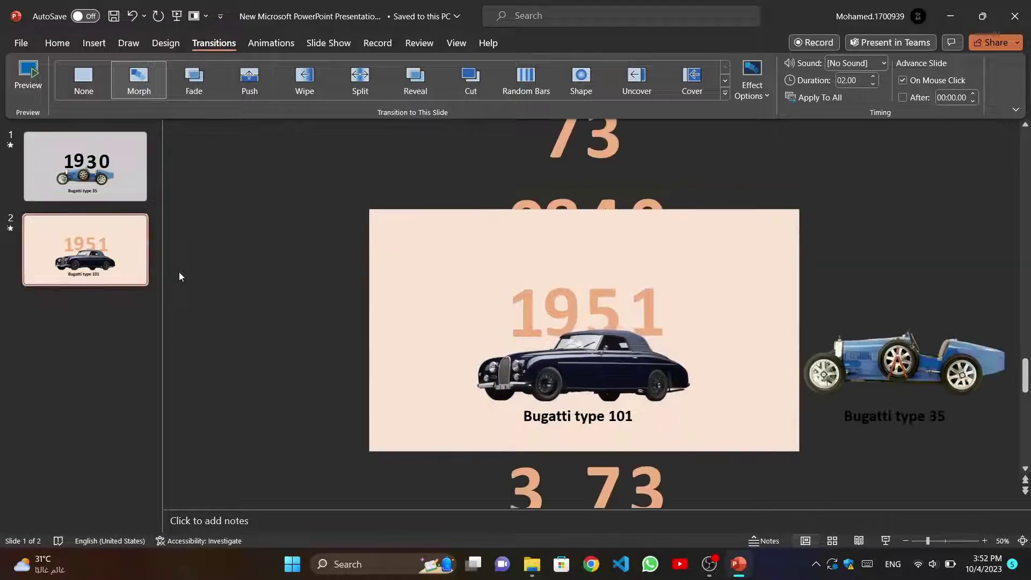